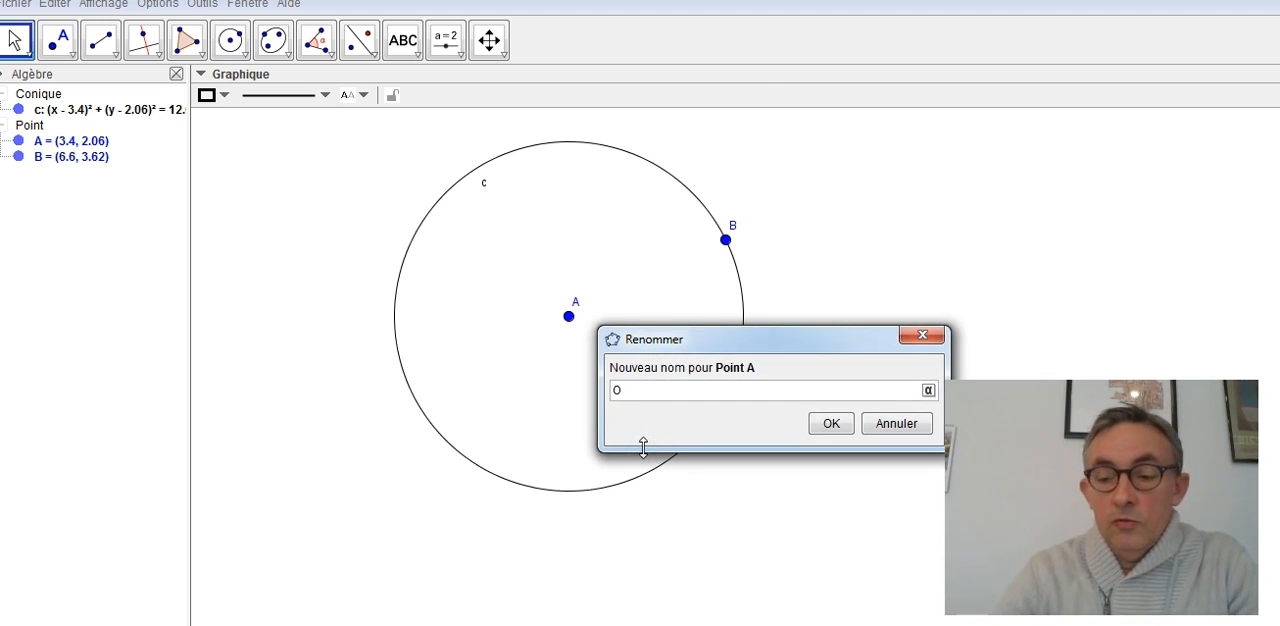
- Rename the circle's centre as O and place new points A and C on the circle at about (6.26, -0.07) and (4.35, 5.49)
key("Return")
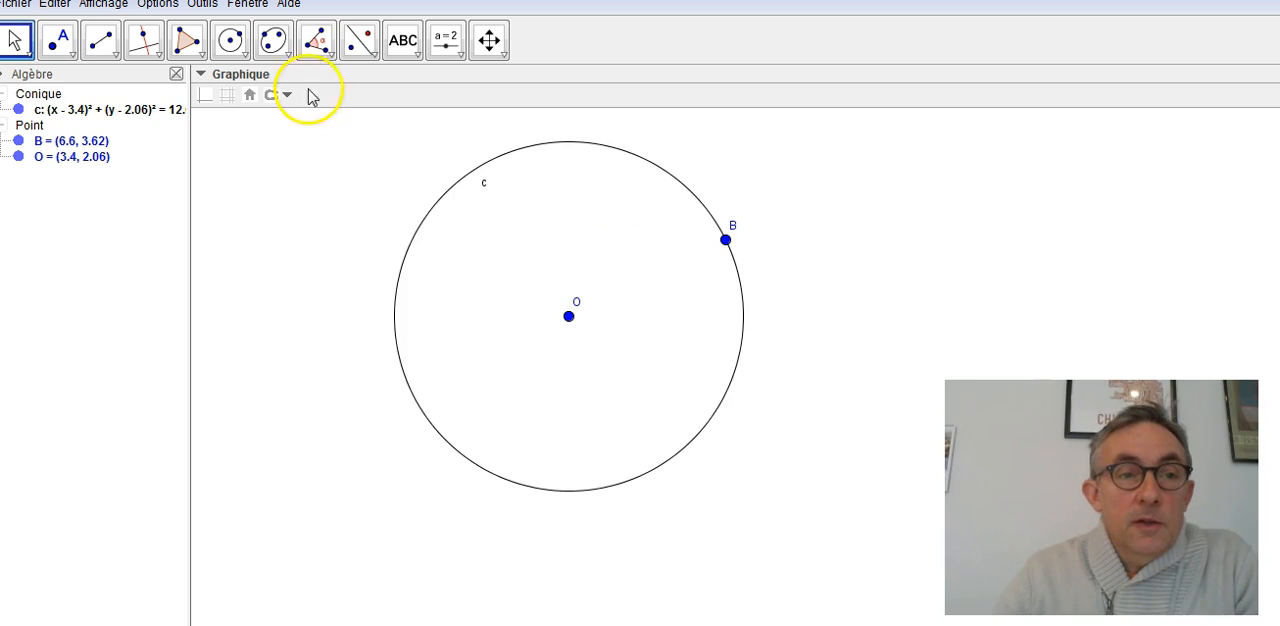
left_click(62, 40)
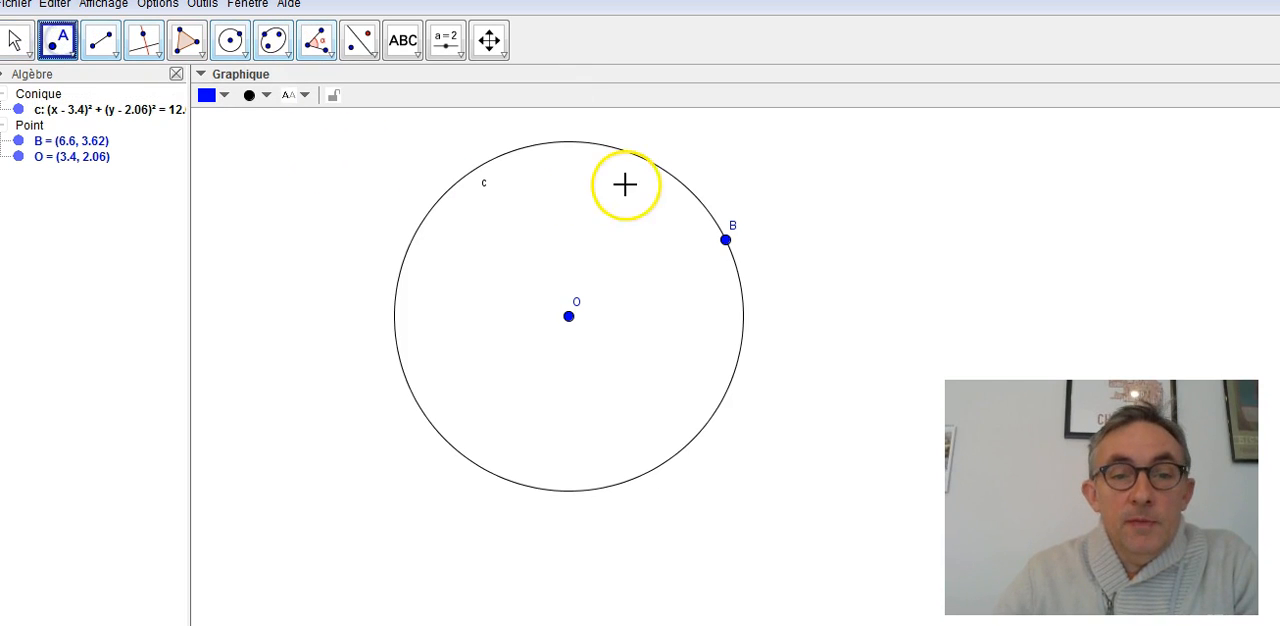
left_click(707, 420)
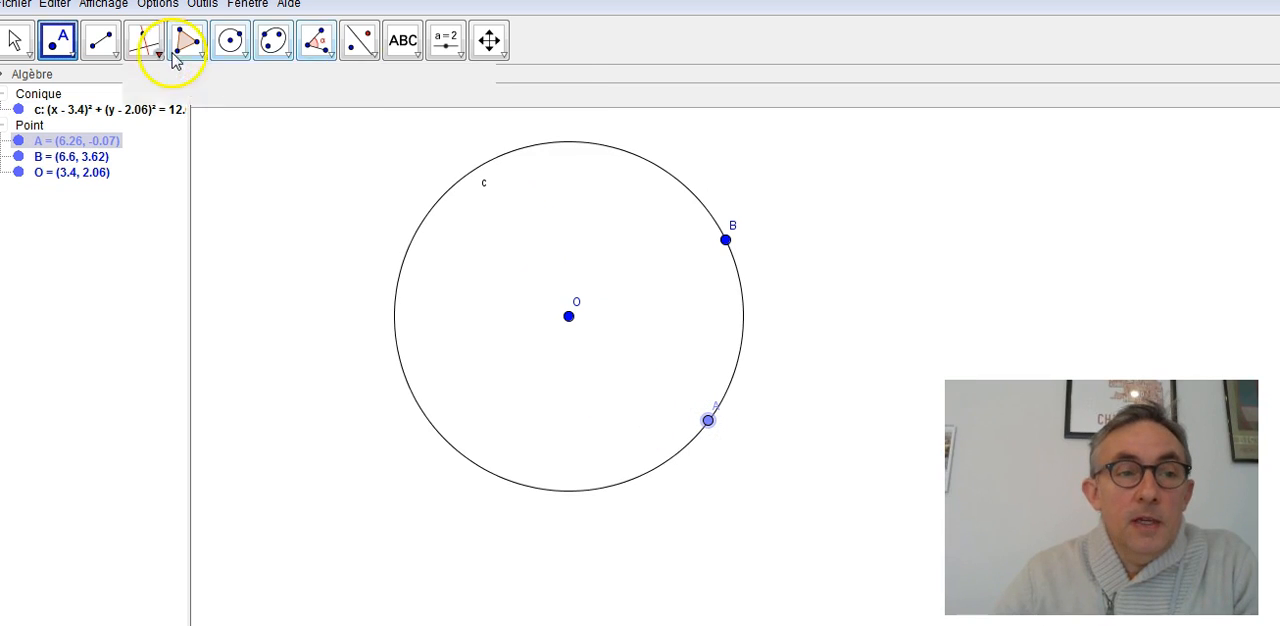
left_click(615, 148)
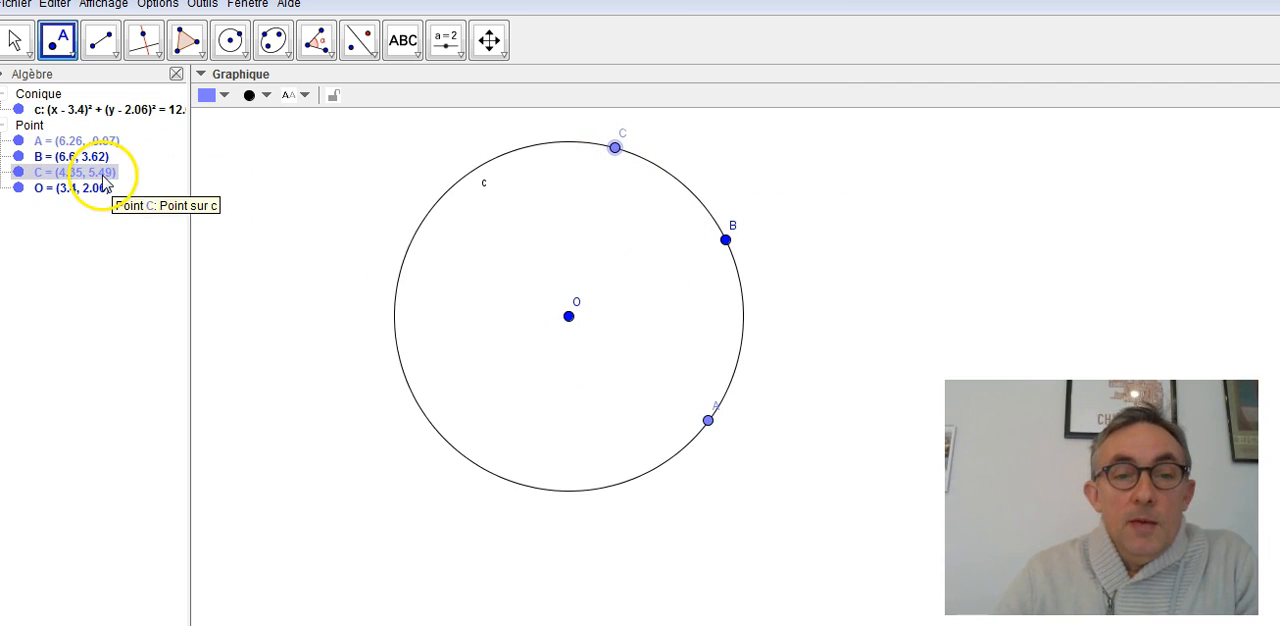
- Draw segments from A to C and from A to B, and hide the labels of both segments
left_click(101, 52)
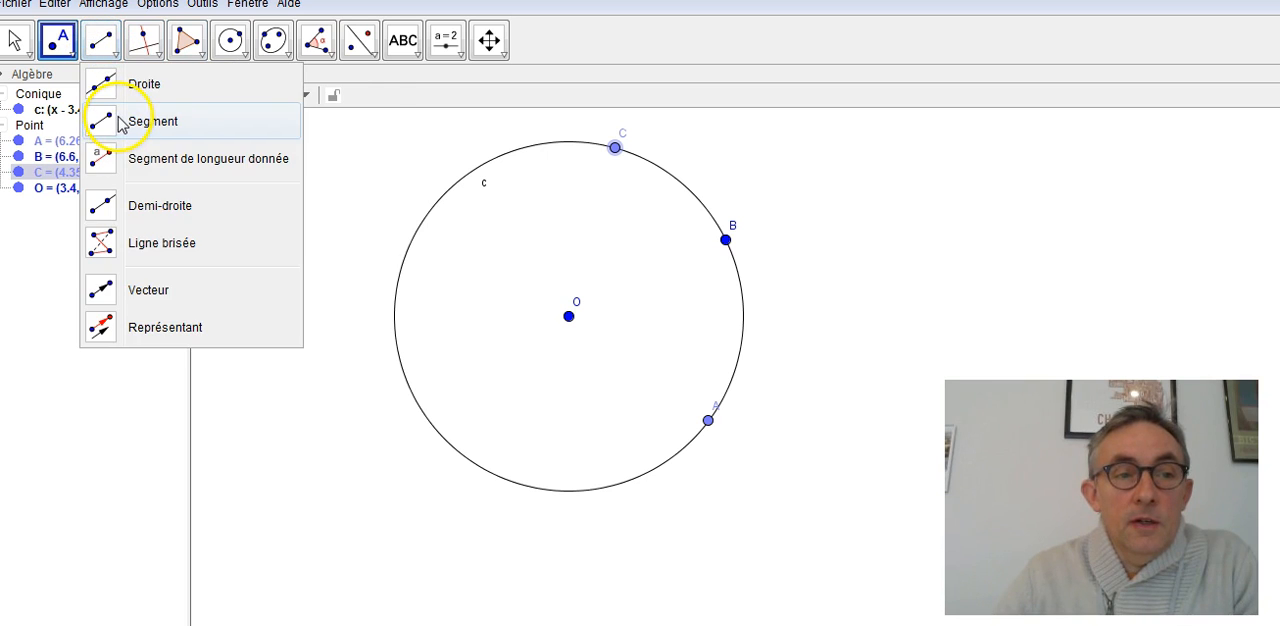
left_click(118, 121)
left_click(709, 420)
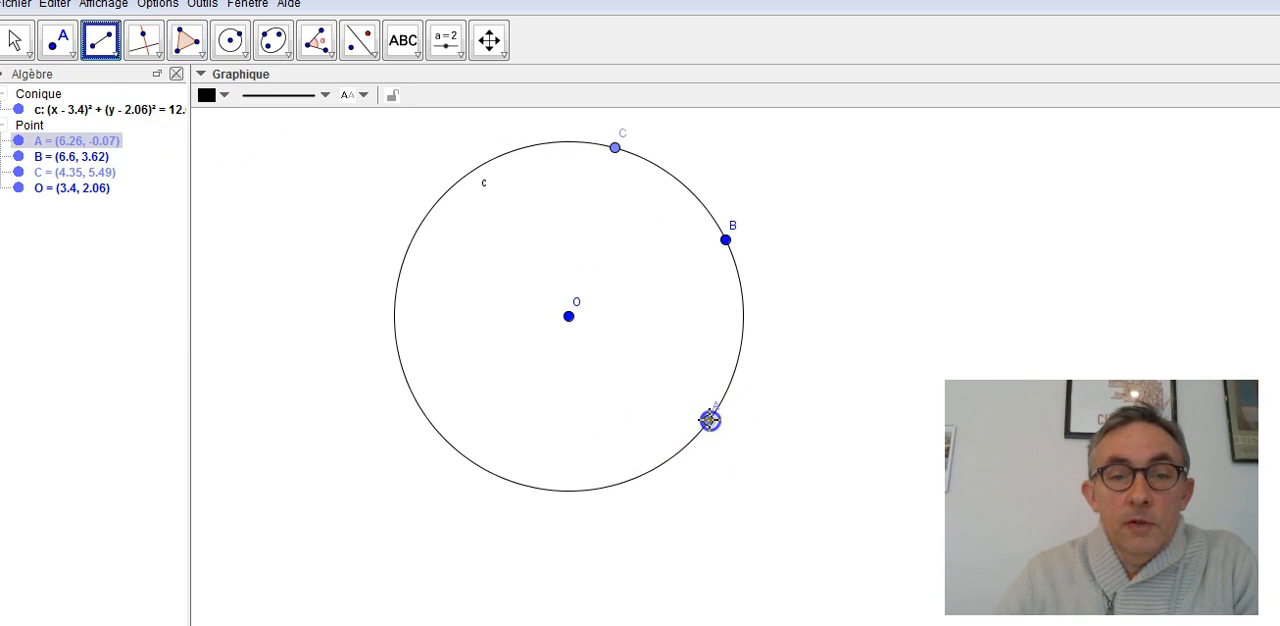
left_click(615, 149)
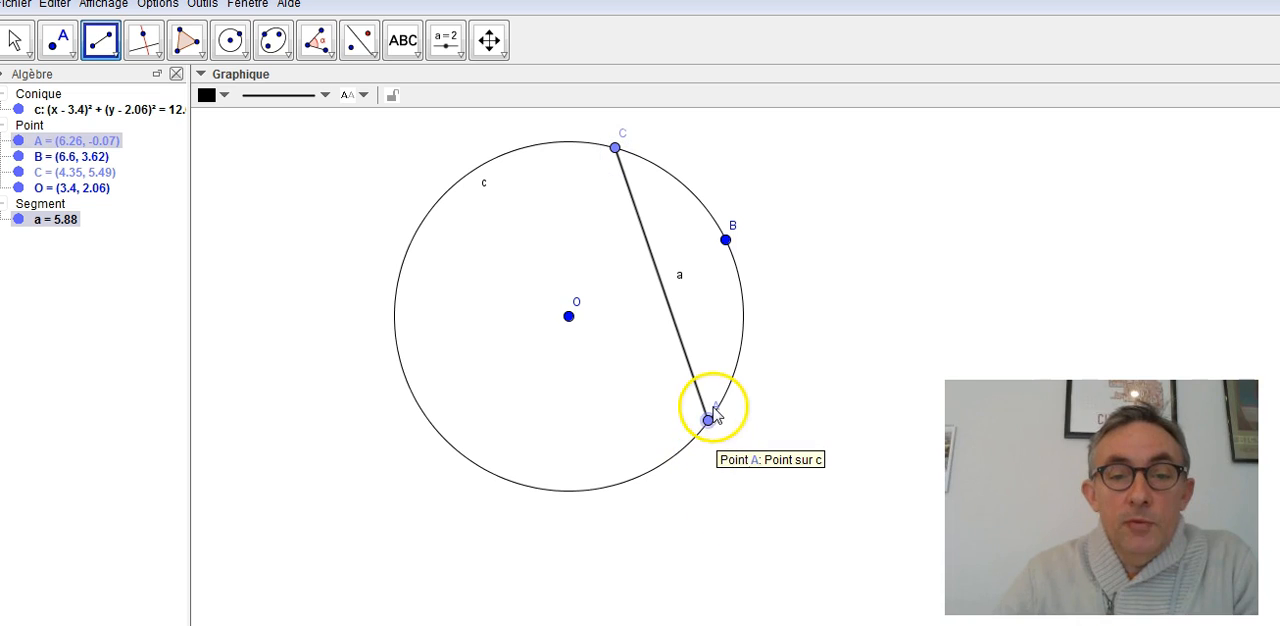
left_click(709, 420)
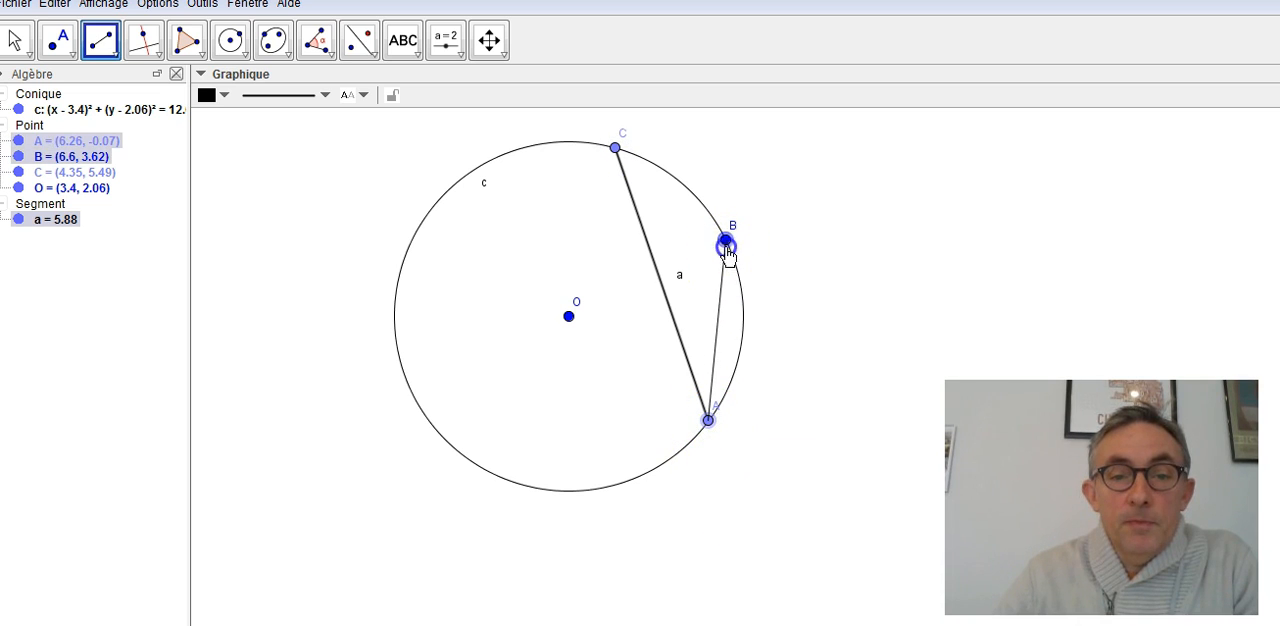
left_click(726, 245)
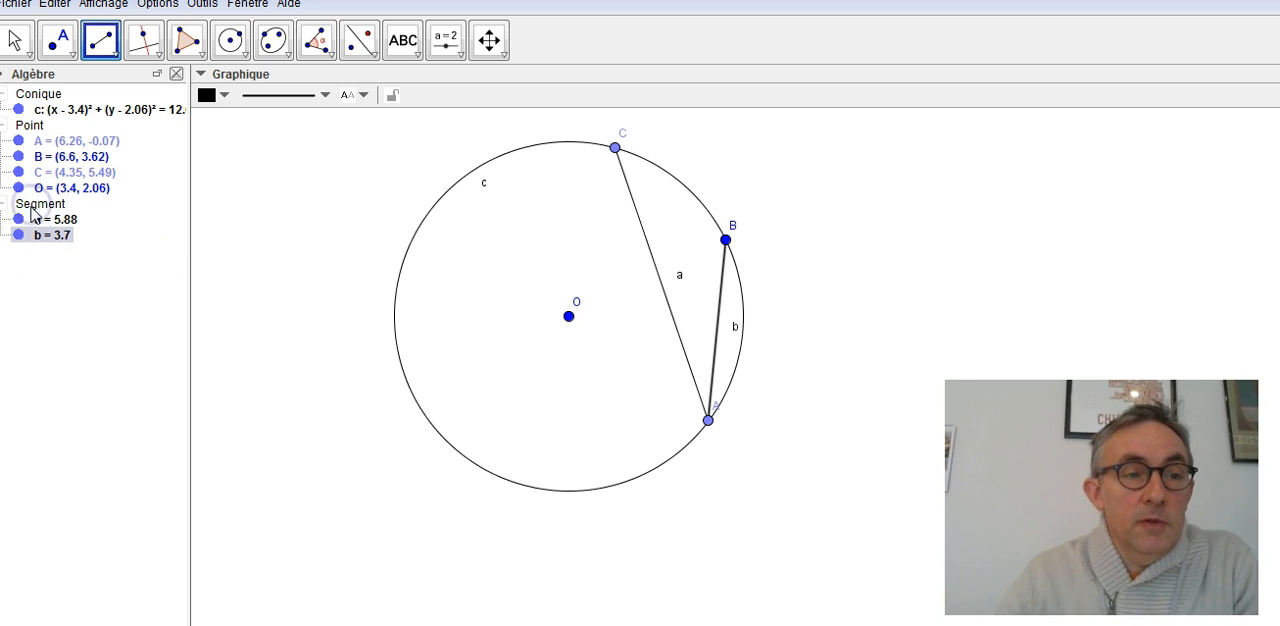
right_click(33, 212)
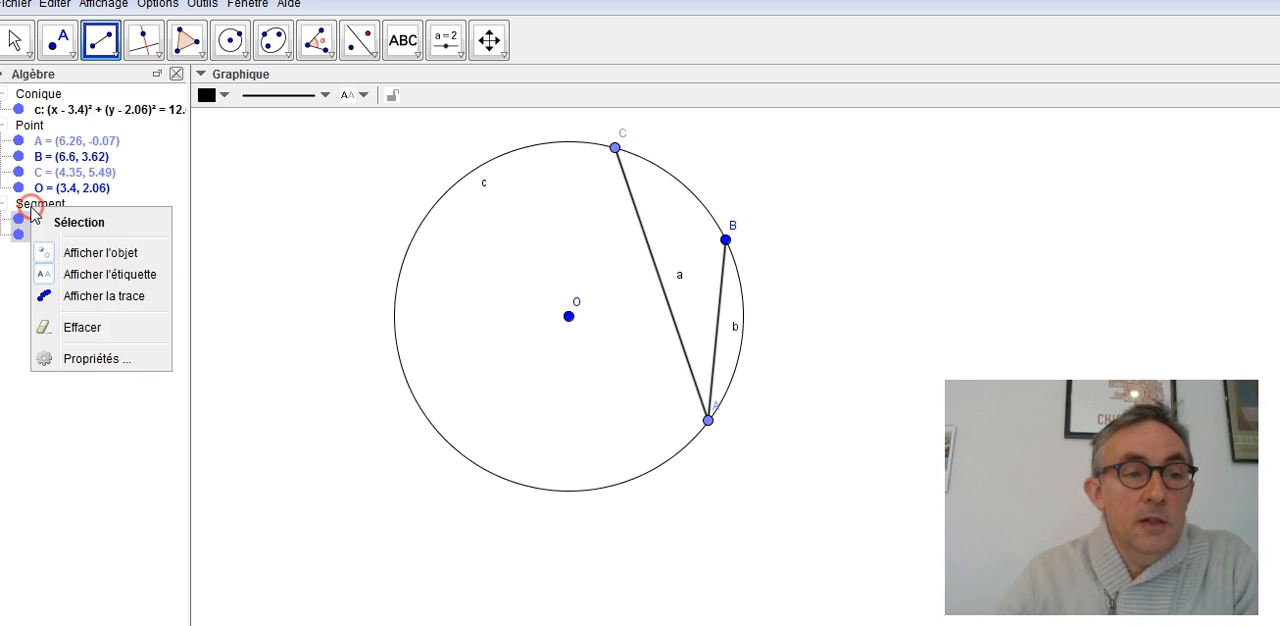
left_click(97, 276)
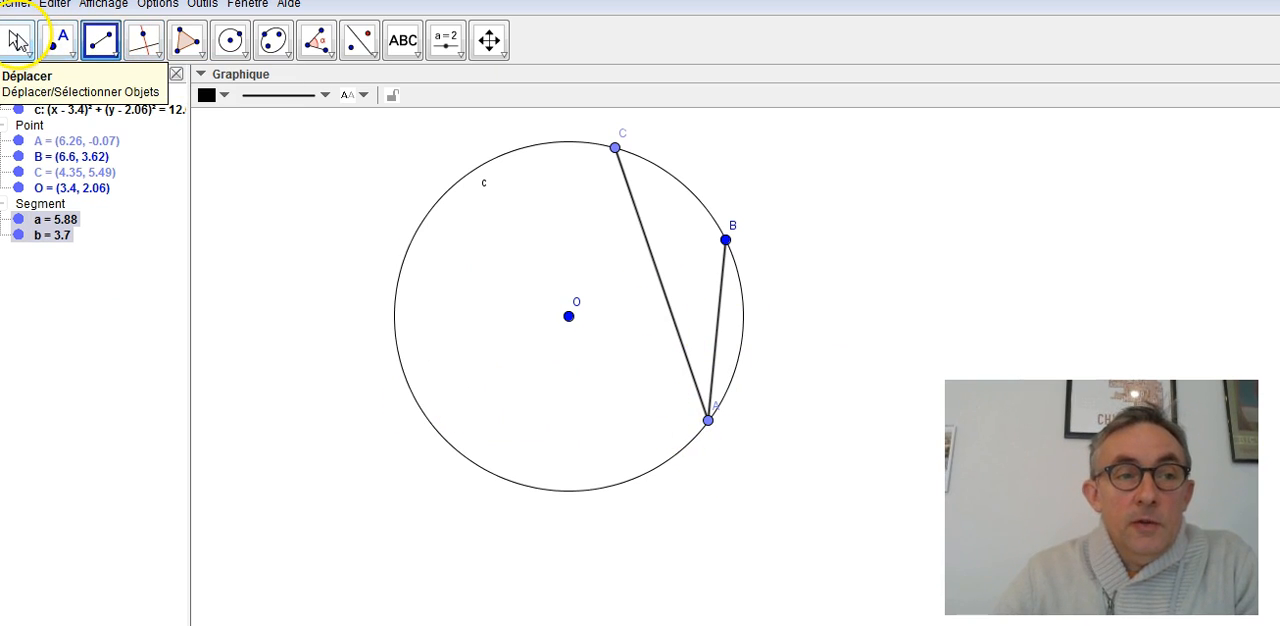
- Move point A around the circle through several positions, leaving it on the lower arc at about (6.06, -0.31)
left_click(18, 40)
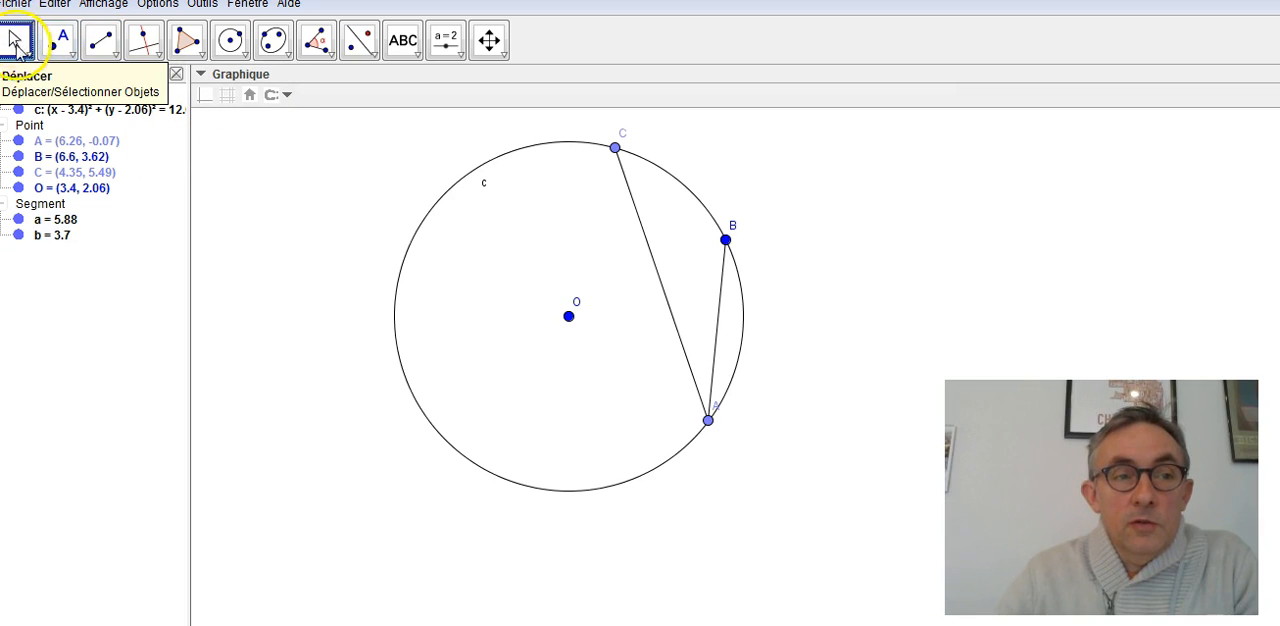
left_click_drag(708, 422, 647, 440)
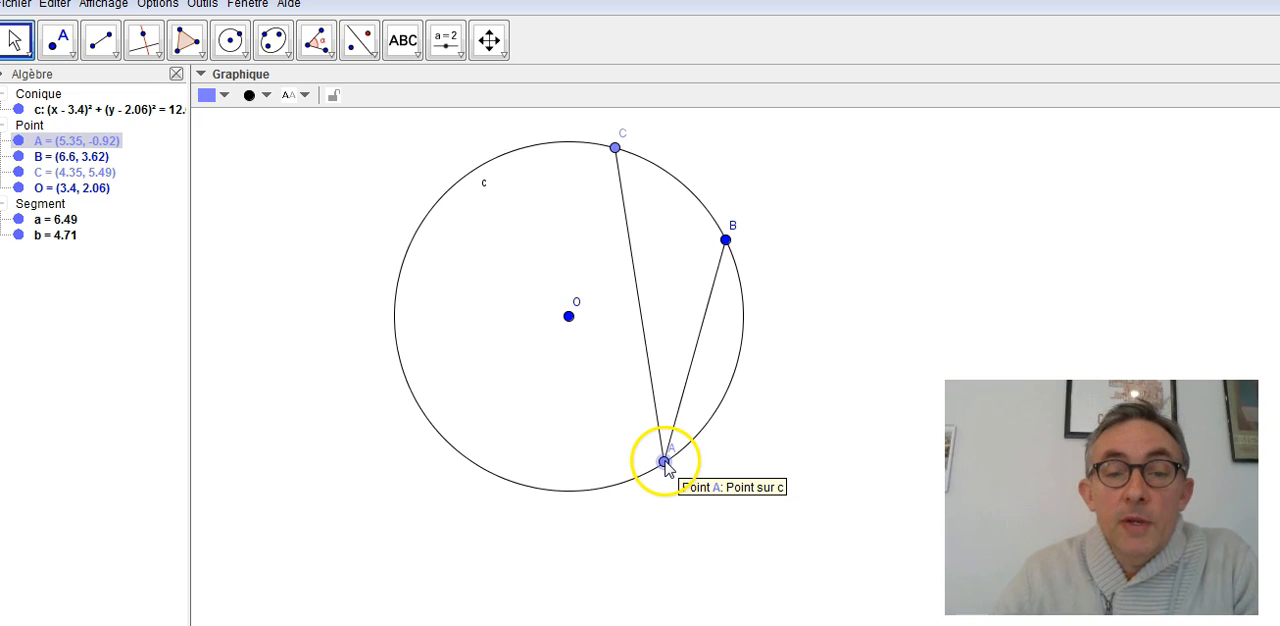
left_click_drag(664, 462, 481, 303)
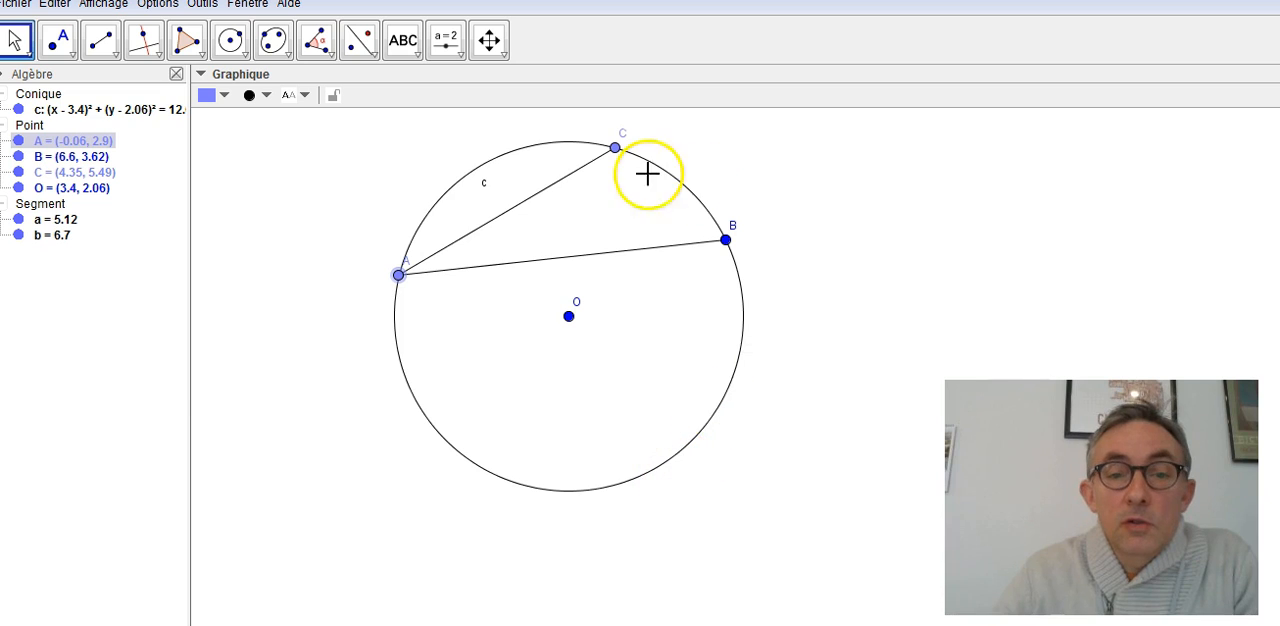
left_click_drag(400, 274, 630, 374)
- Mark the angle at A with the Angle tool, picking segment AB first and segment AC second
left_click(318, 40)
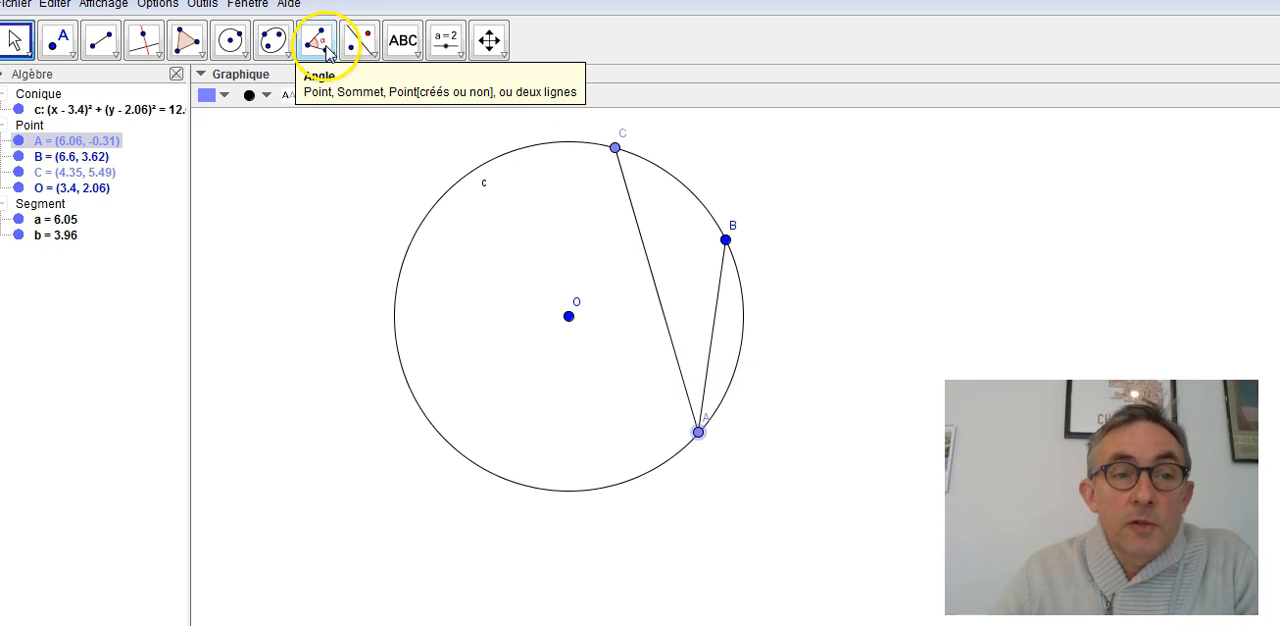
left_click(326, 57)
left_click(324, 50)
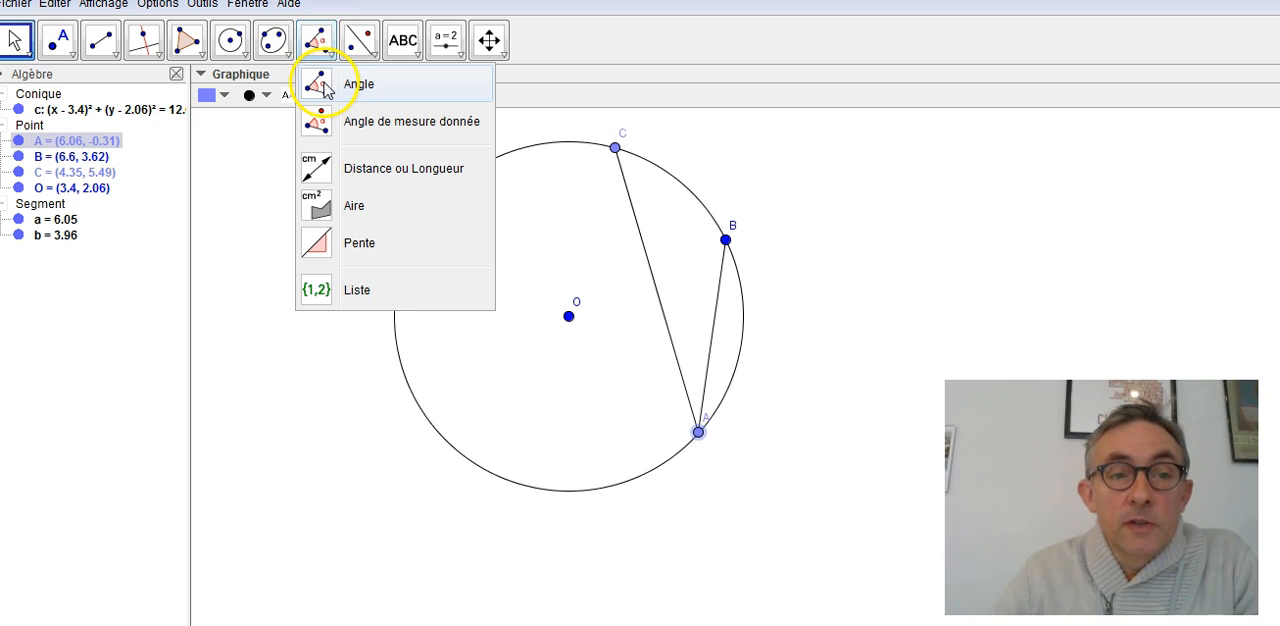
left_click(333, 116)
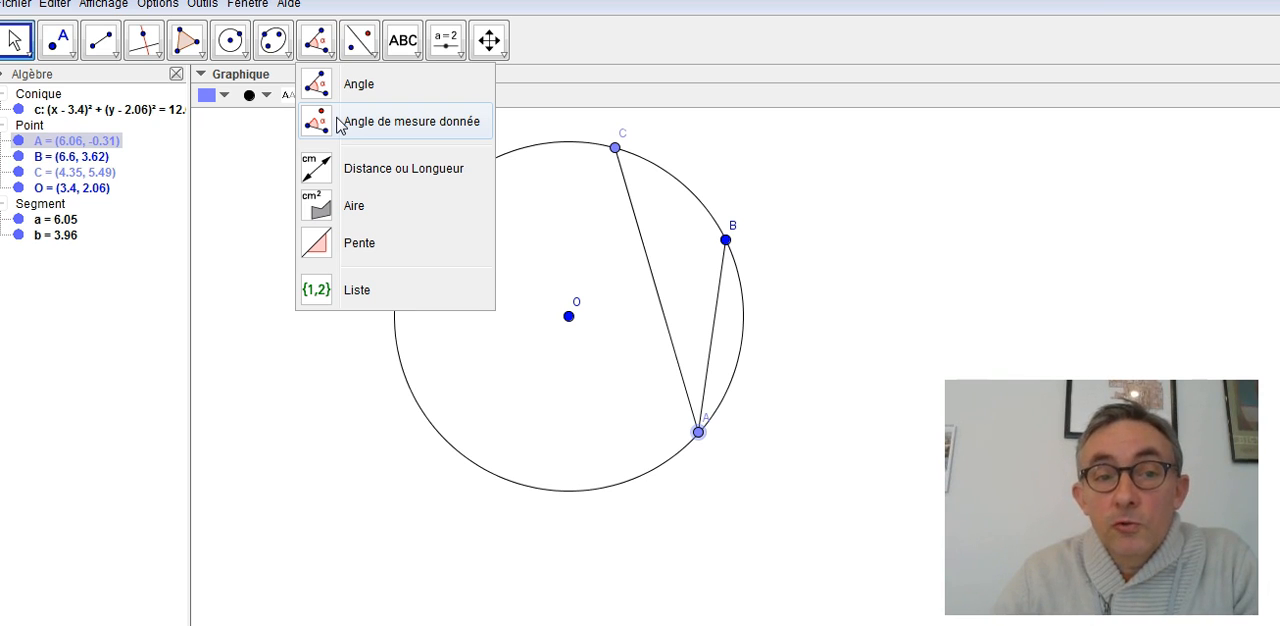
left_click(353, 88)
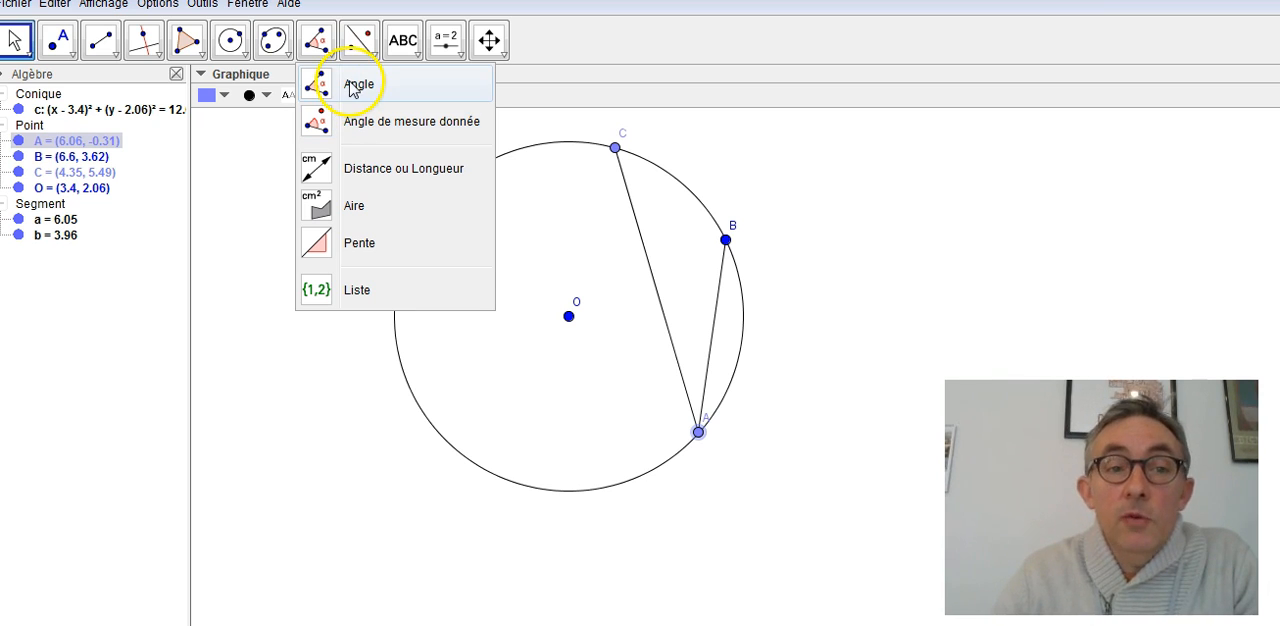
left_click(350, 86)
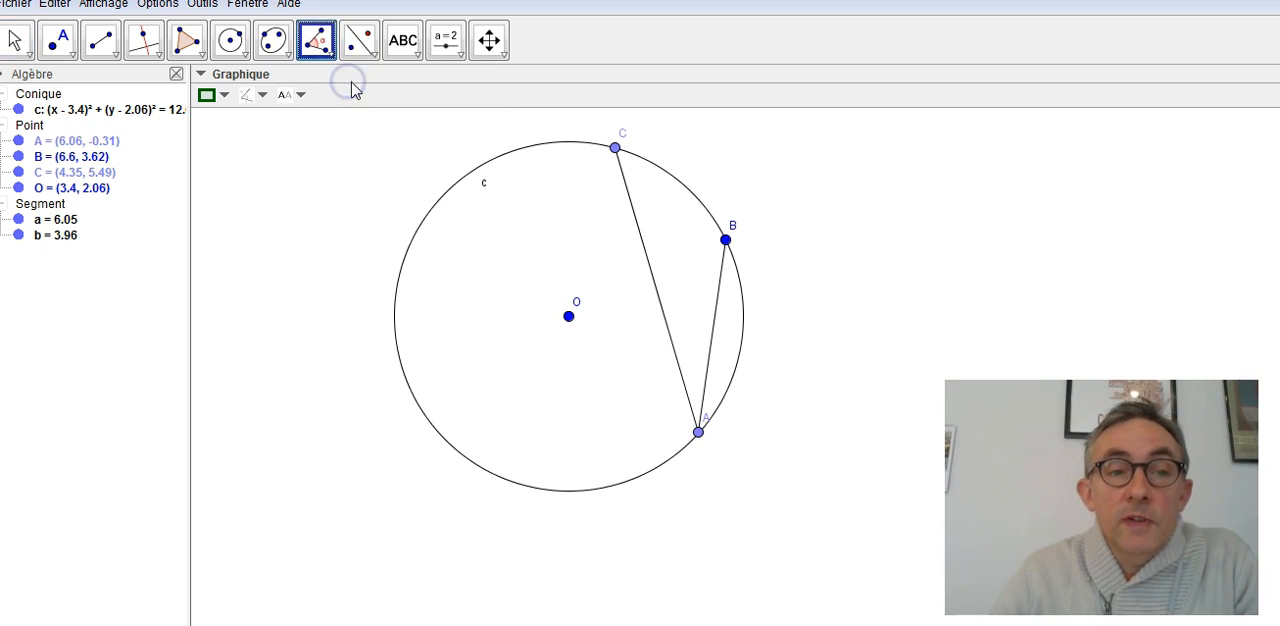
left_click(713, 322)
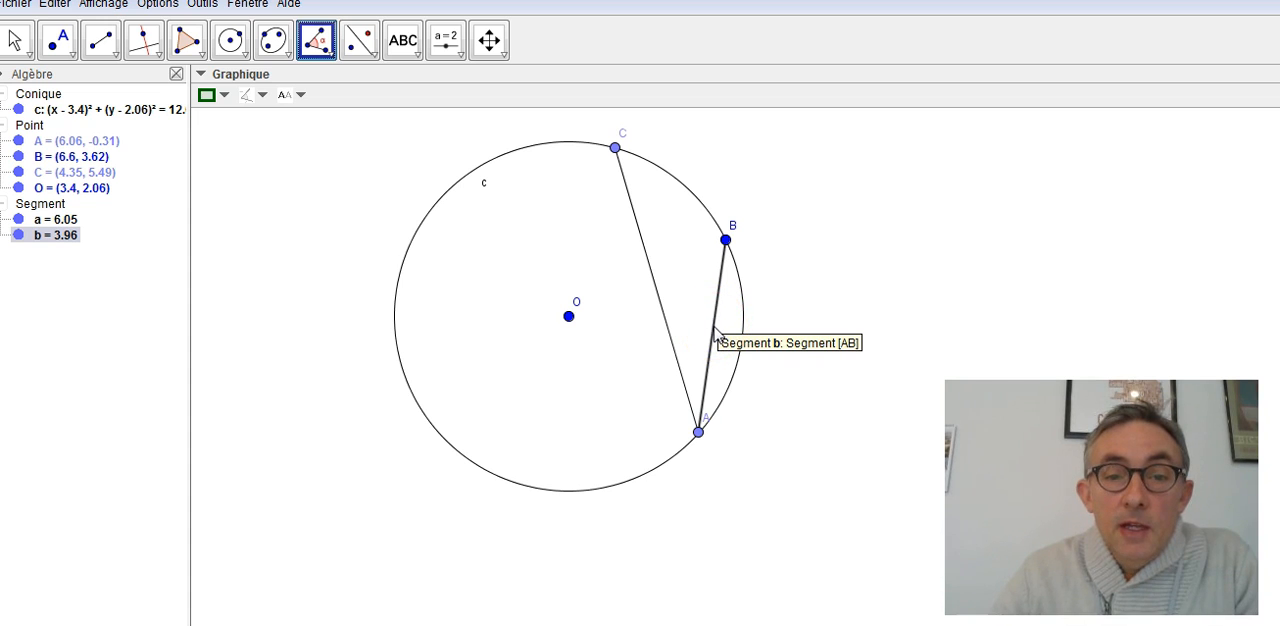
left_click(713, 326)
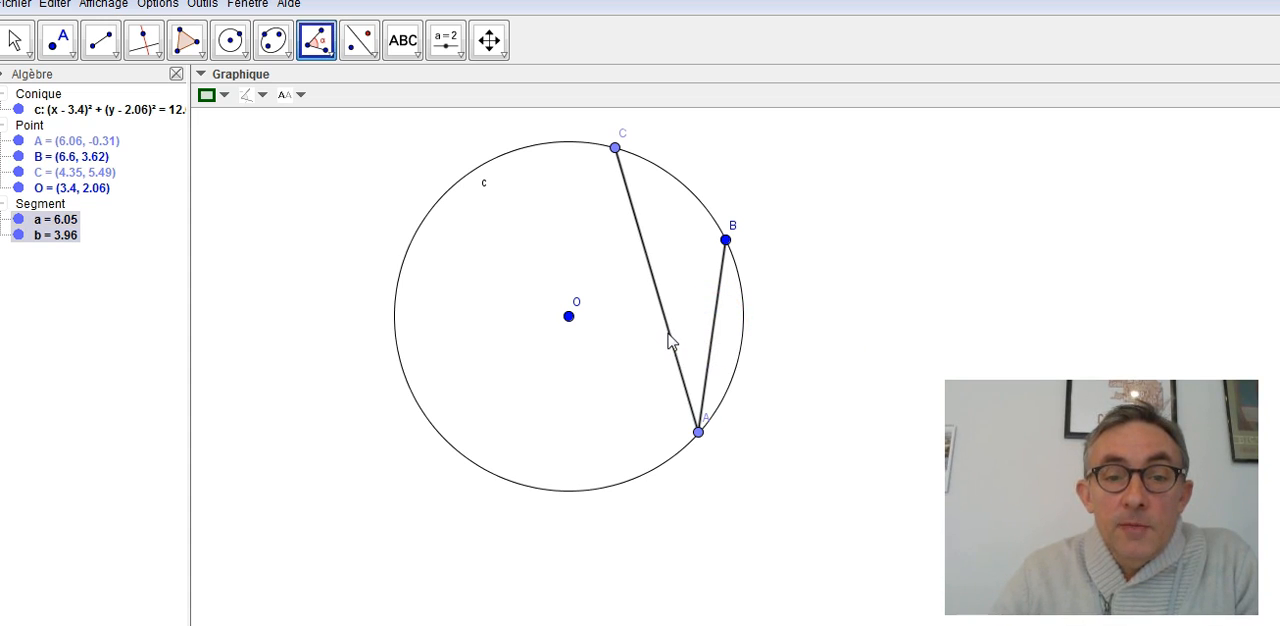
left_click(669, 340)
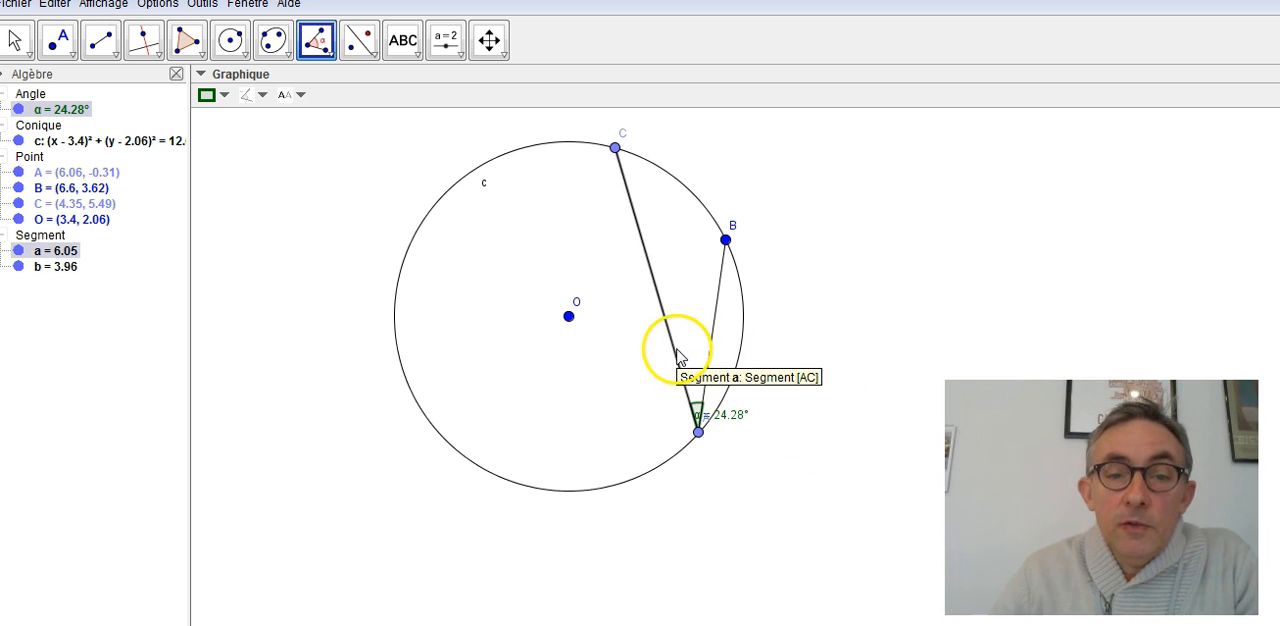
- Undo the angle at A and mark it again in the reverse order, picking segment AC before segment AB
left_click(45, 6)
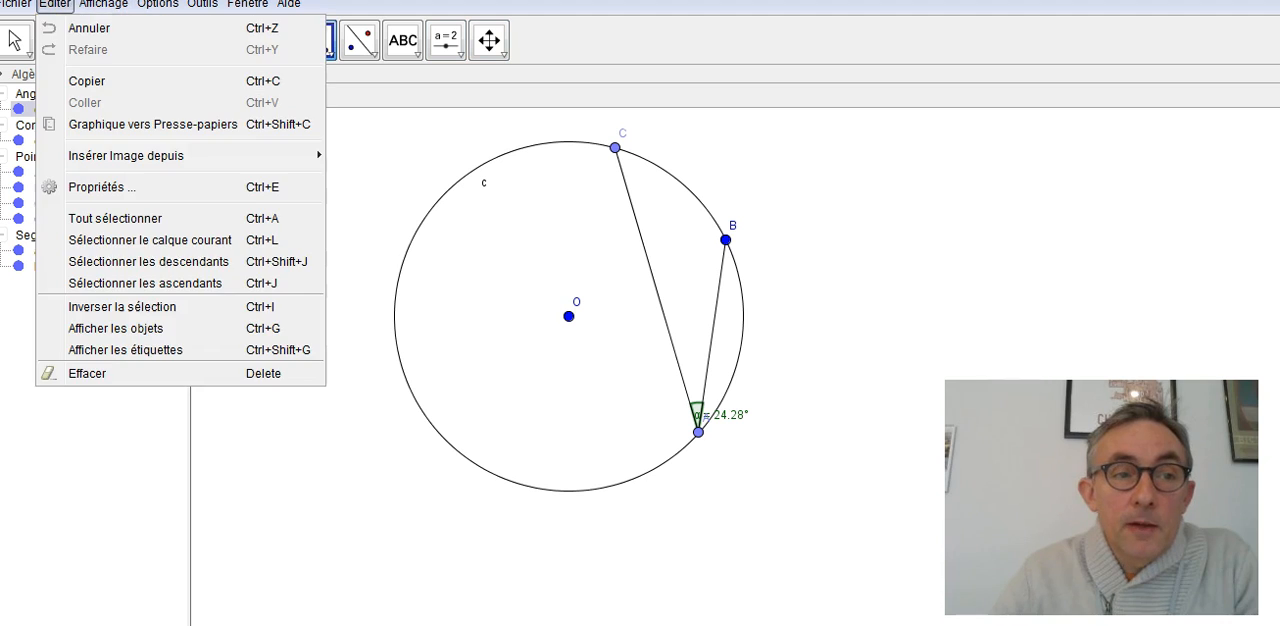
left_click(75, 30)
left_click(55, 5)
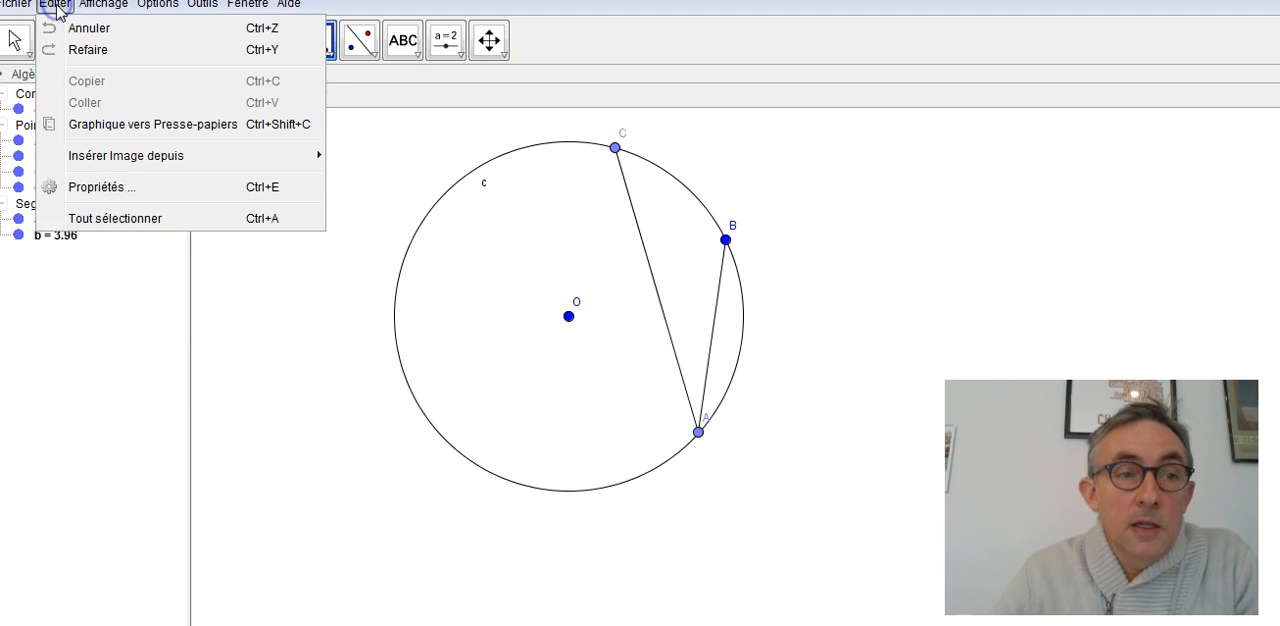
left_click(592, 38)
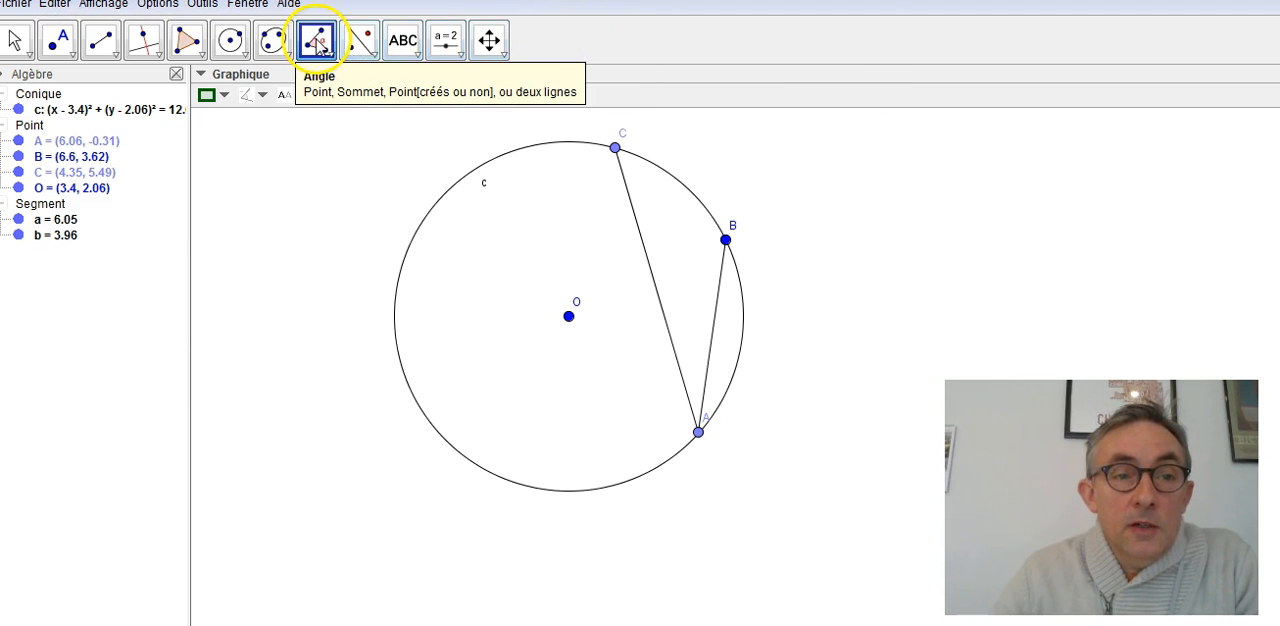
left_click(657, 308)
left_click(708, 376)
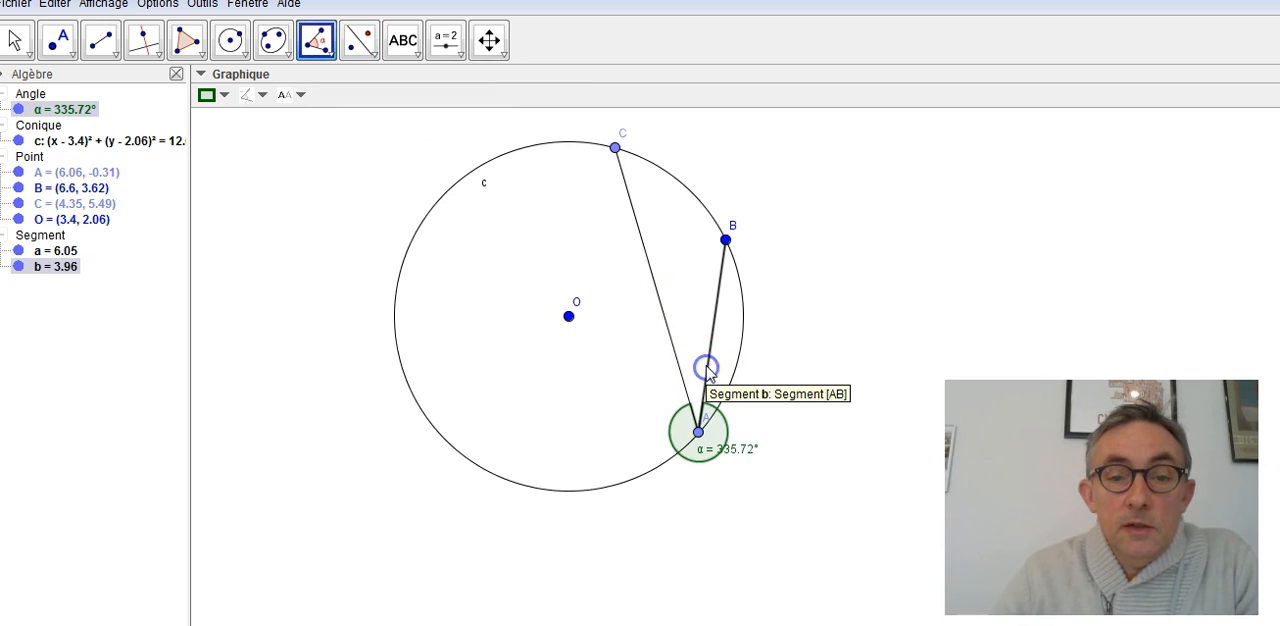
left_click(698, 435)
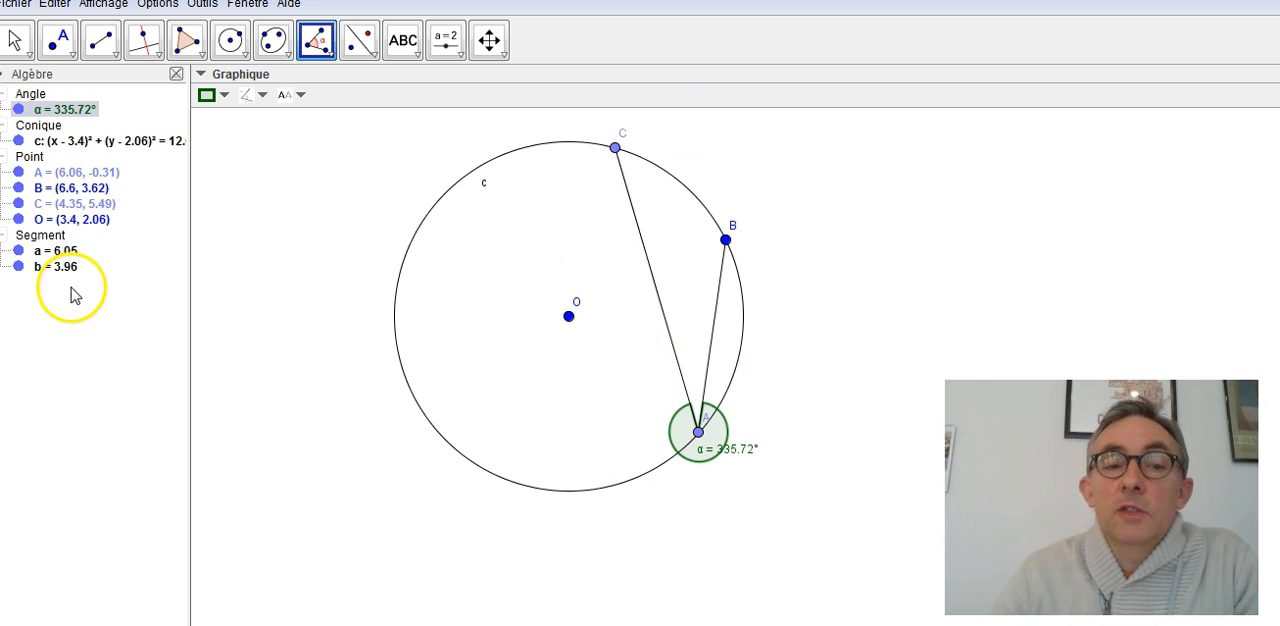
- Undo the reflex angle at A and mark the angle again, picking segment AB first and segment AC second
left_click(52, 5)
left_click(66, 29)
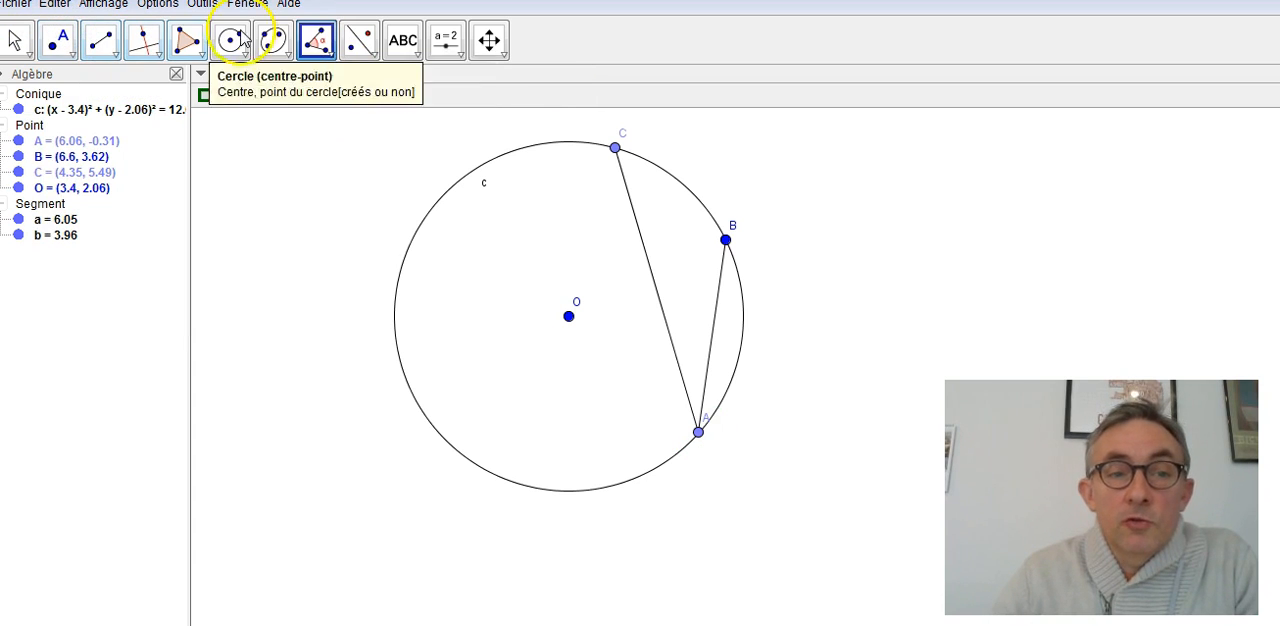
left_click(710, 370)
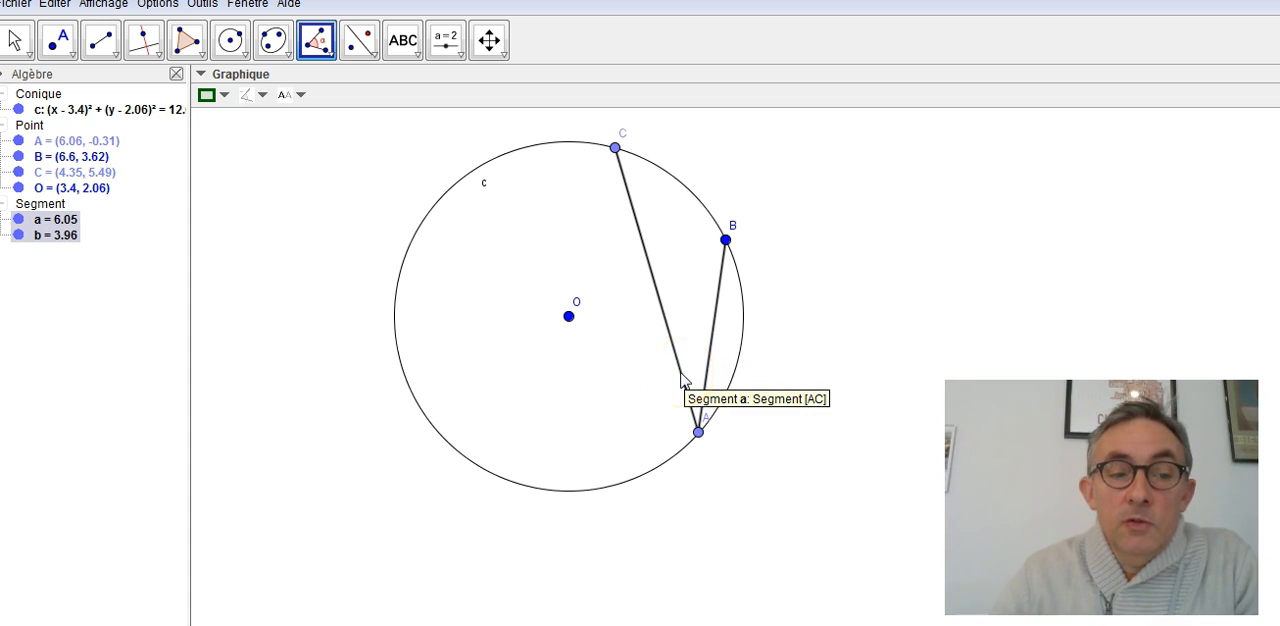
left_click(683, 378)
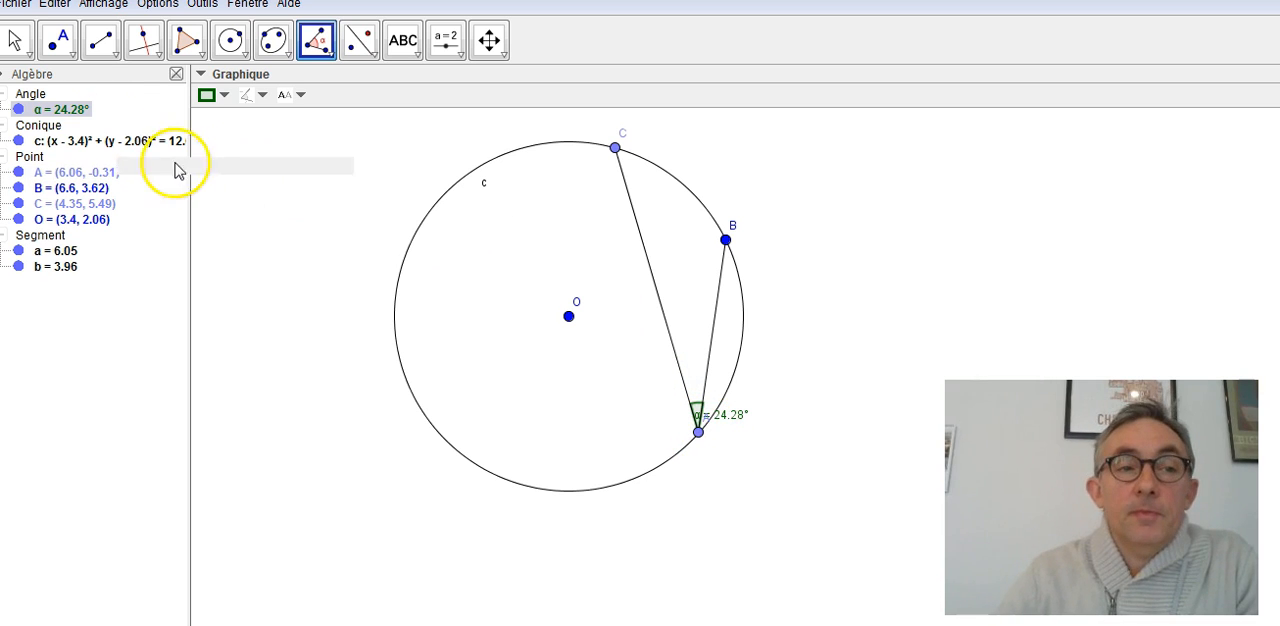
- Move point A along the large arc between B and C to about (4.48, -1.33), examining the angle BAC
left_click(15, 40)
left_click_drag(699, 432, 684, 410)
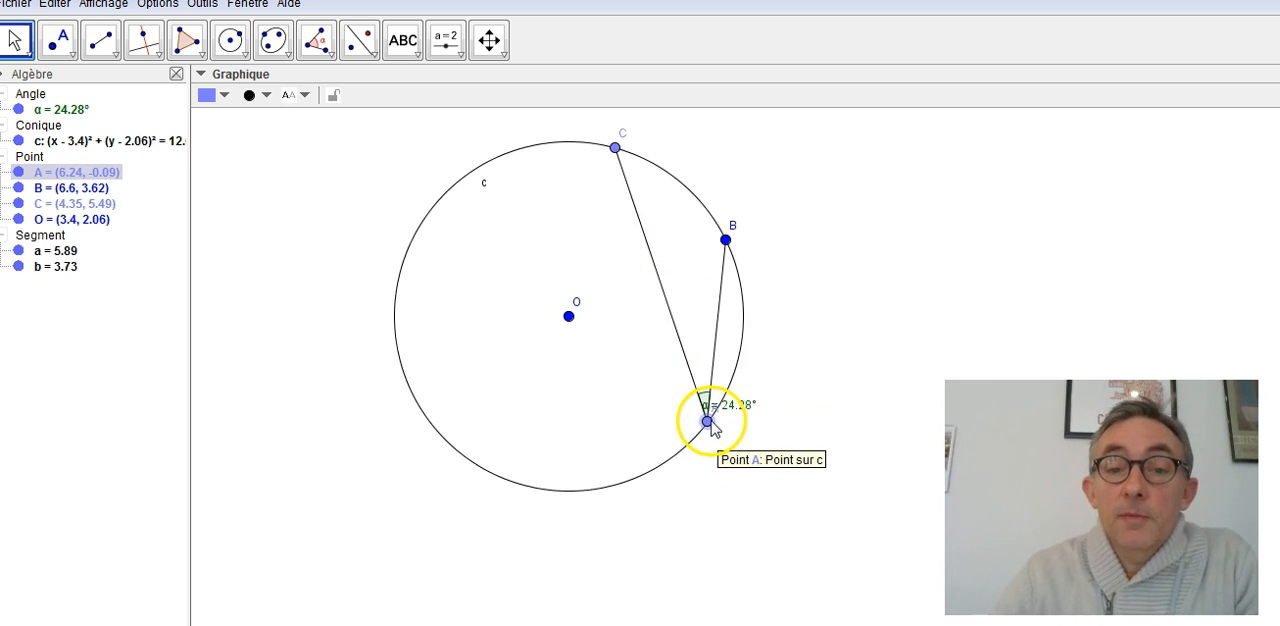
left_click_drag(707, 422, 601, 414)
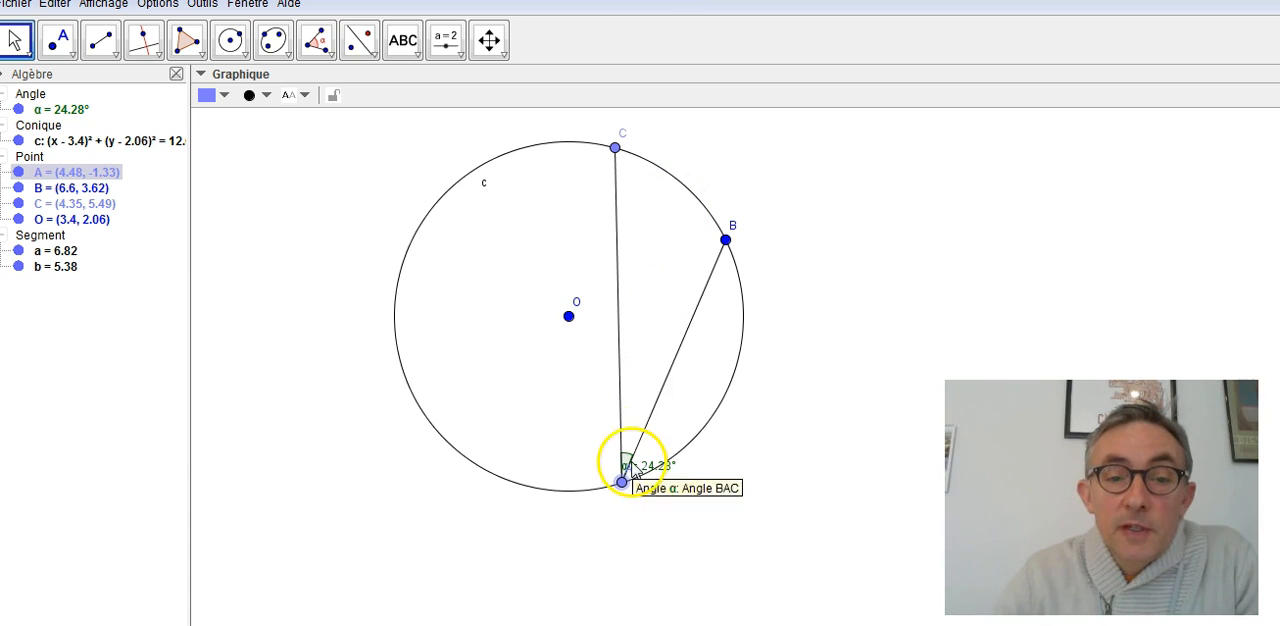
- Move point A past B onto the small arc between B and C, leaving it at about (5.56, 4.89)
left_click_drag(621, 483, 702, 285)
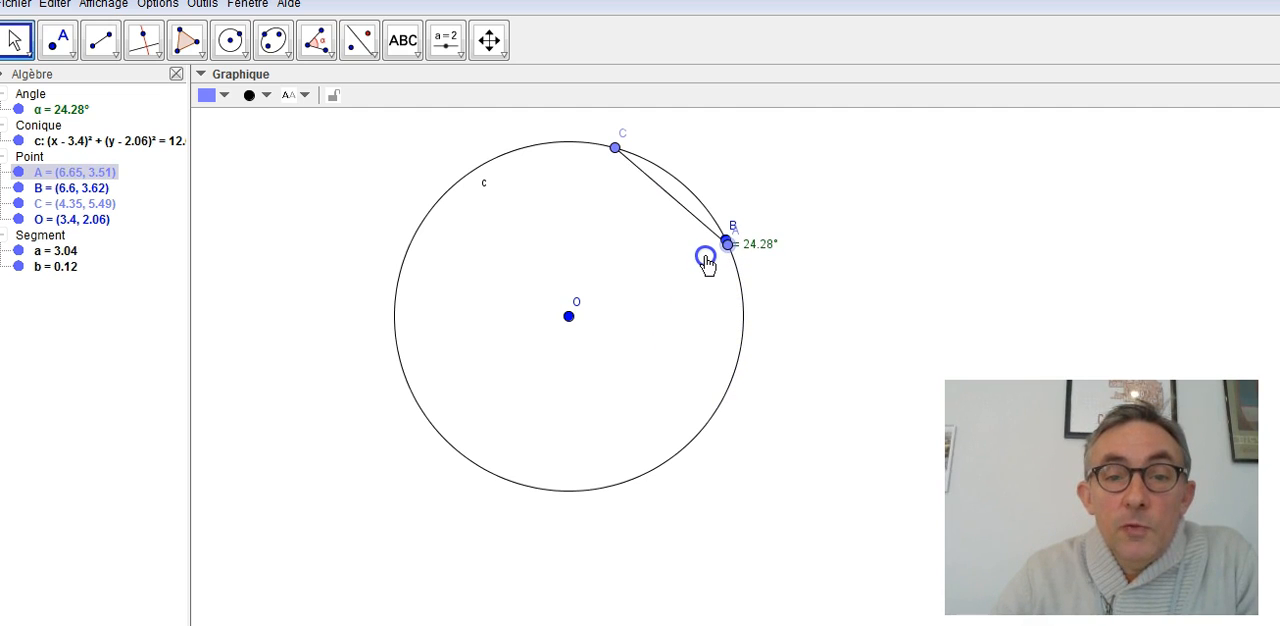
left_click_drag(708, 244, 673, 197)
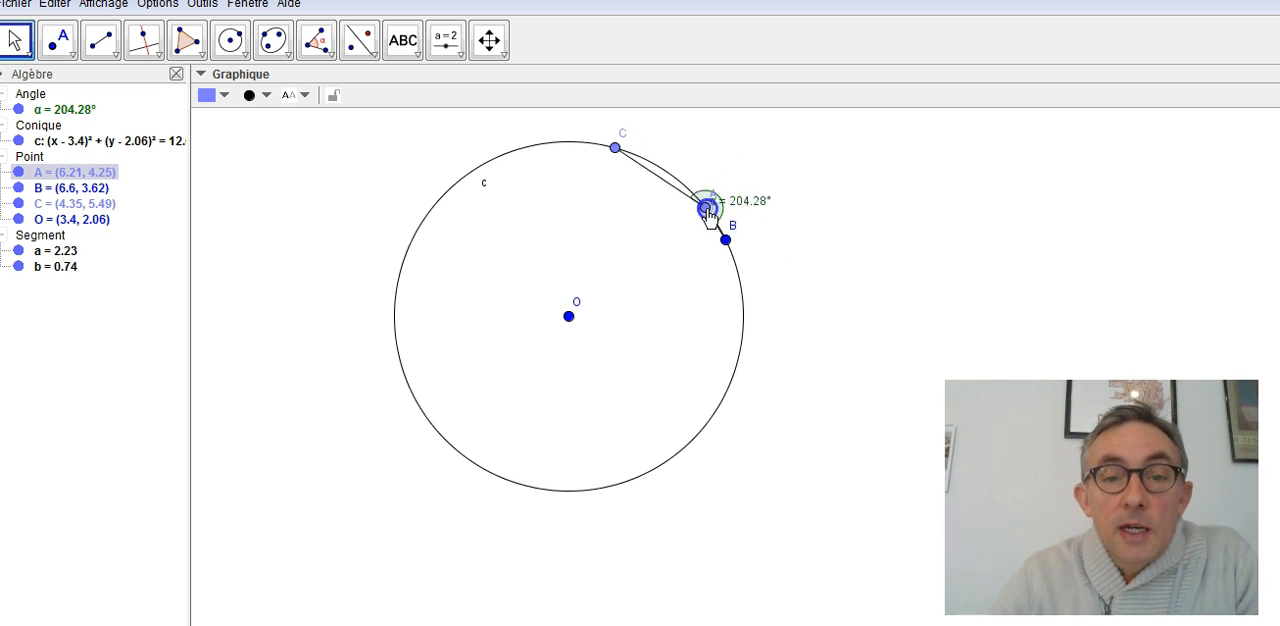
left_click_drag(742, 276, 708, 207)
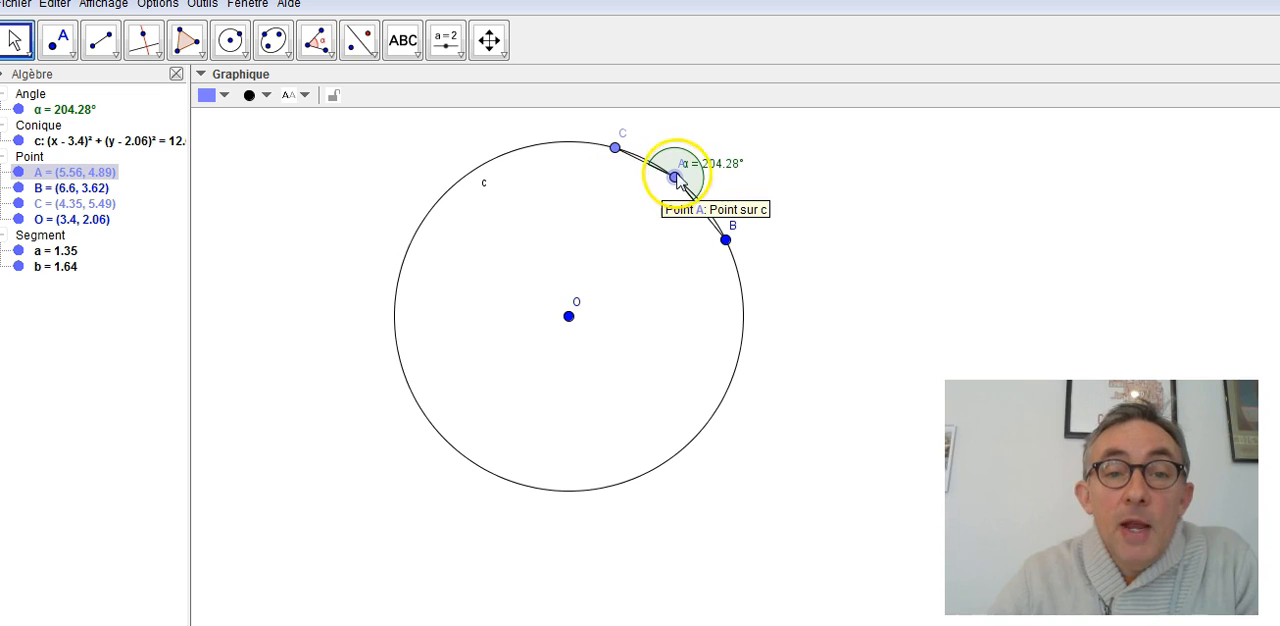
- Move point A back onto the large arc at about (4.78, -1.22), and draw segments CO and BO
left_click_drag(675, 180, 609, 417)
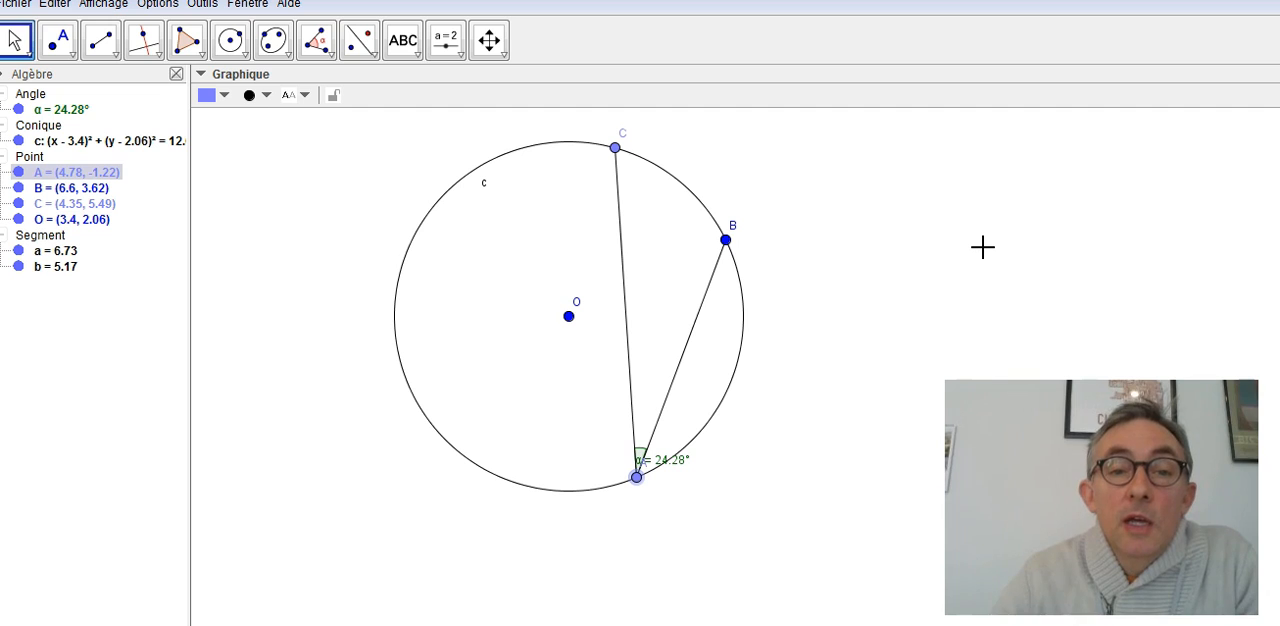
left_click(100, 40)
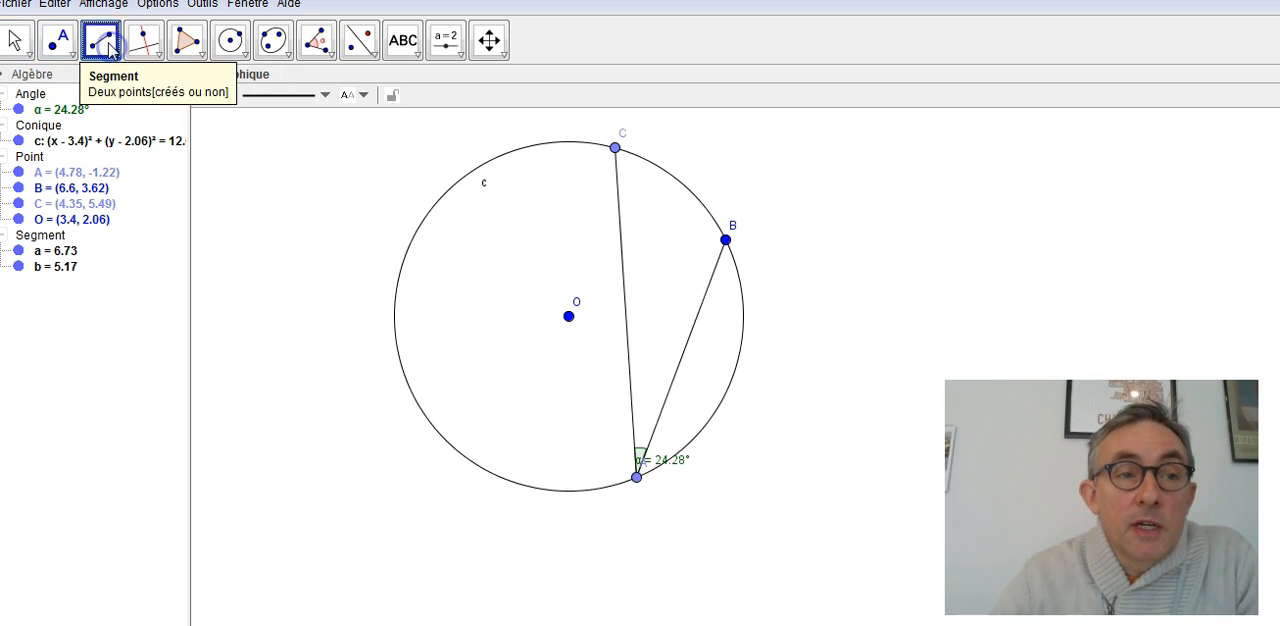
left_click(615, 149)
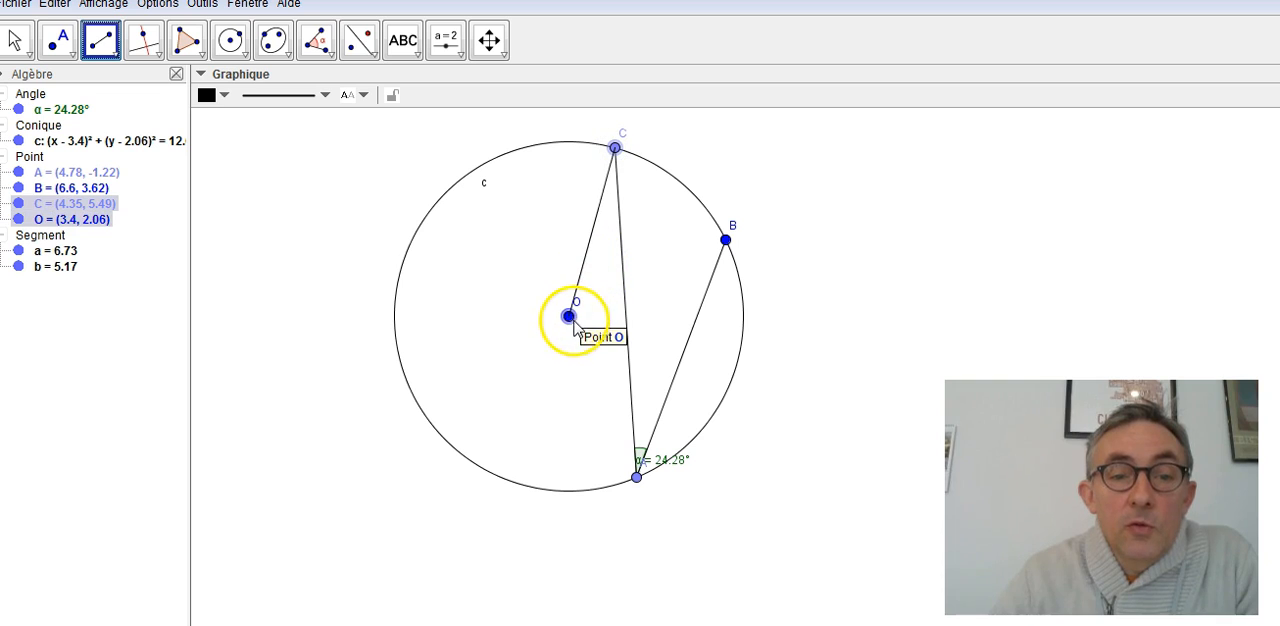
left_click(569, 318)
left_click(725, 240)
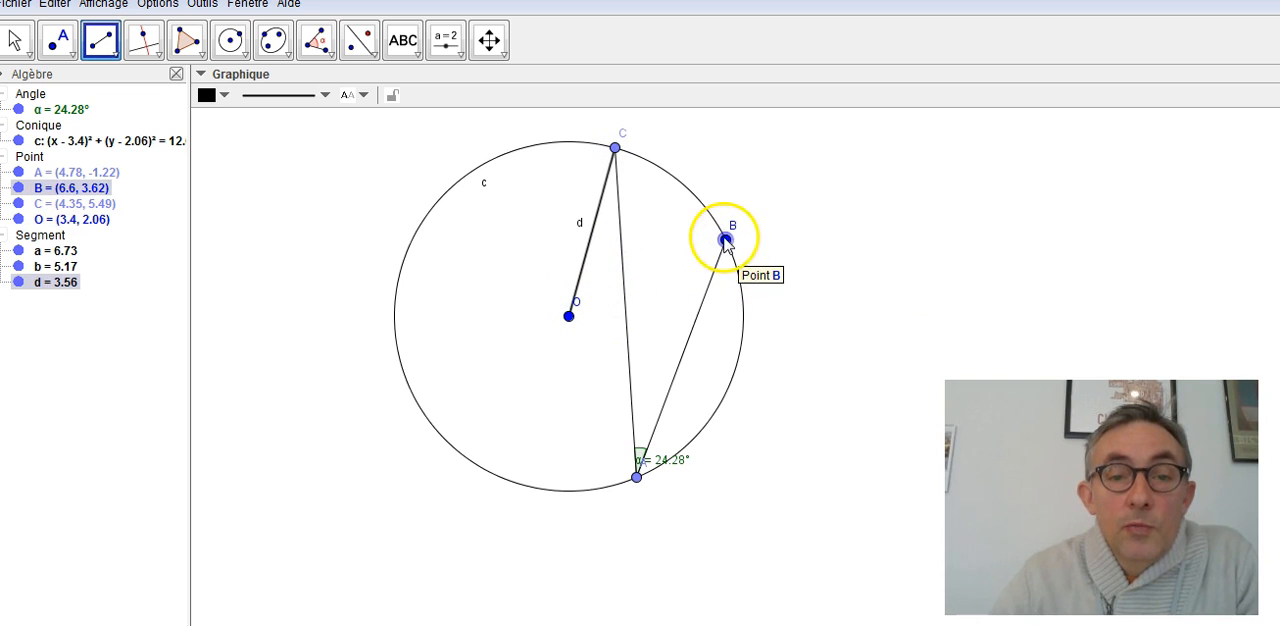
left_click(569, 316)
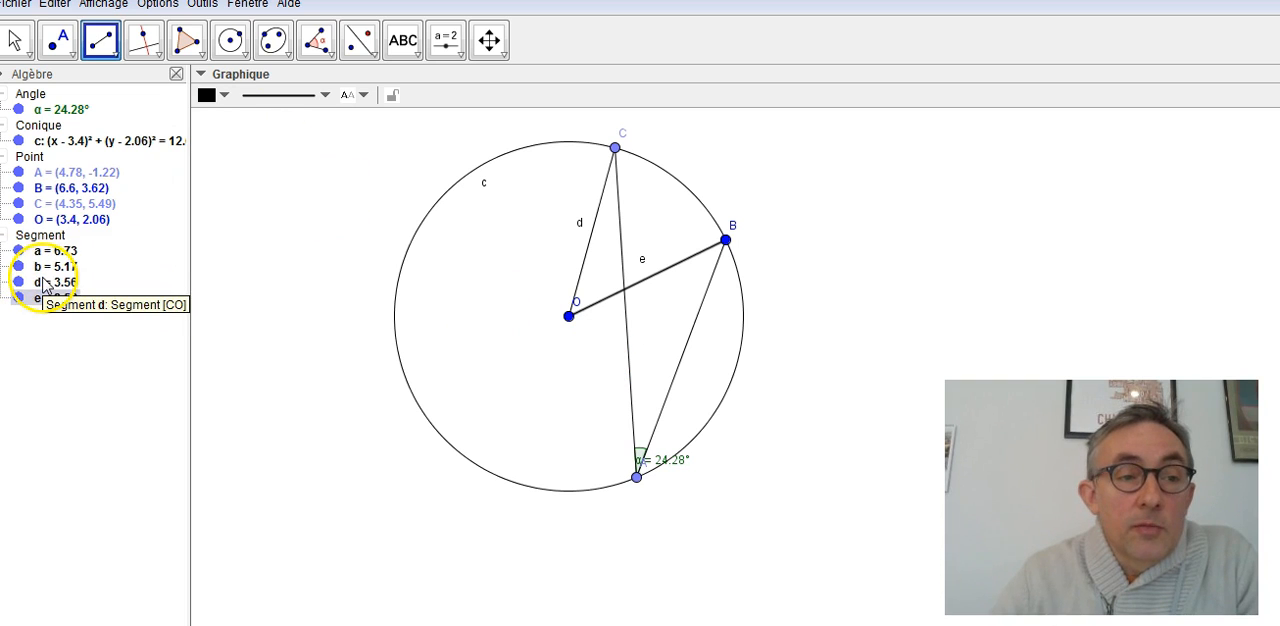
- Hide the labels of segments BO and CO
right_click(45, 297)
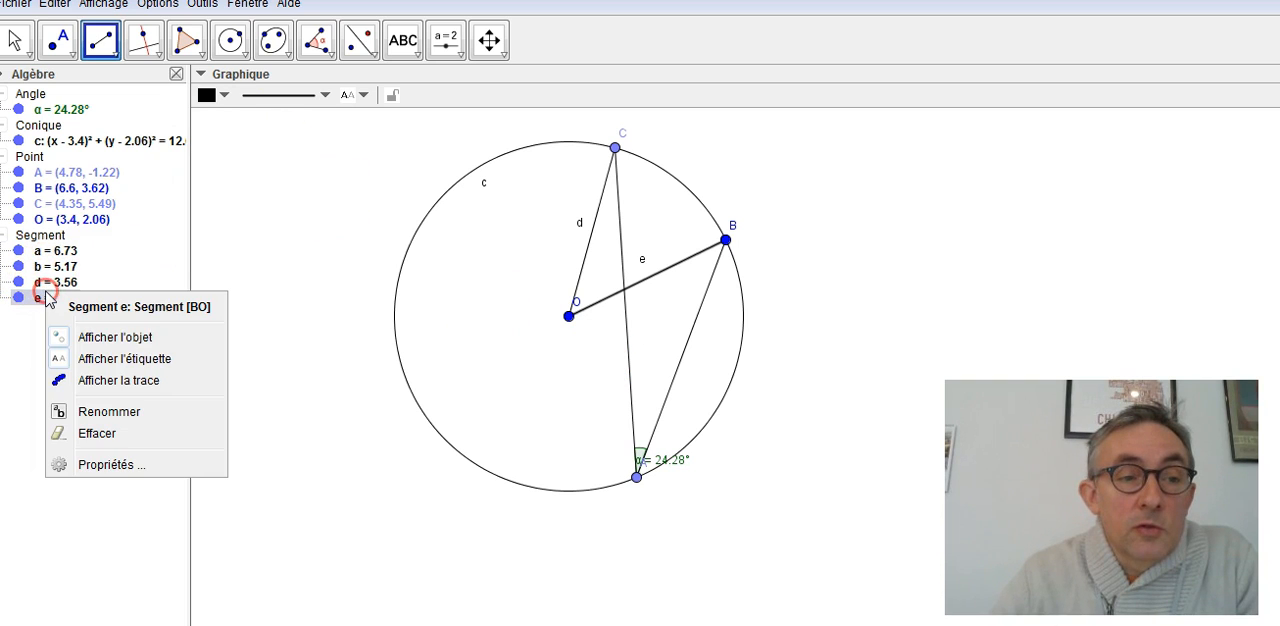
left_click(96, 363)
right_click(58, 283)
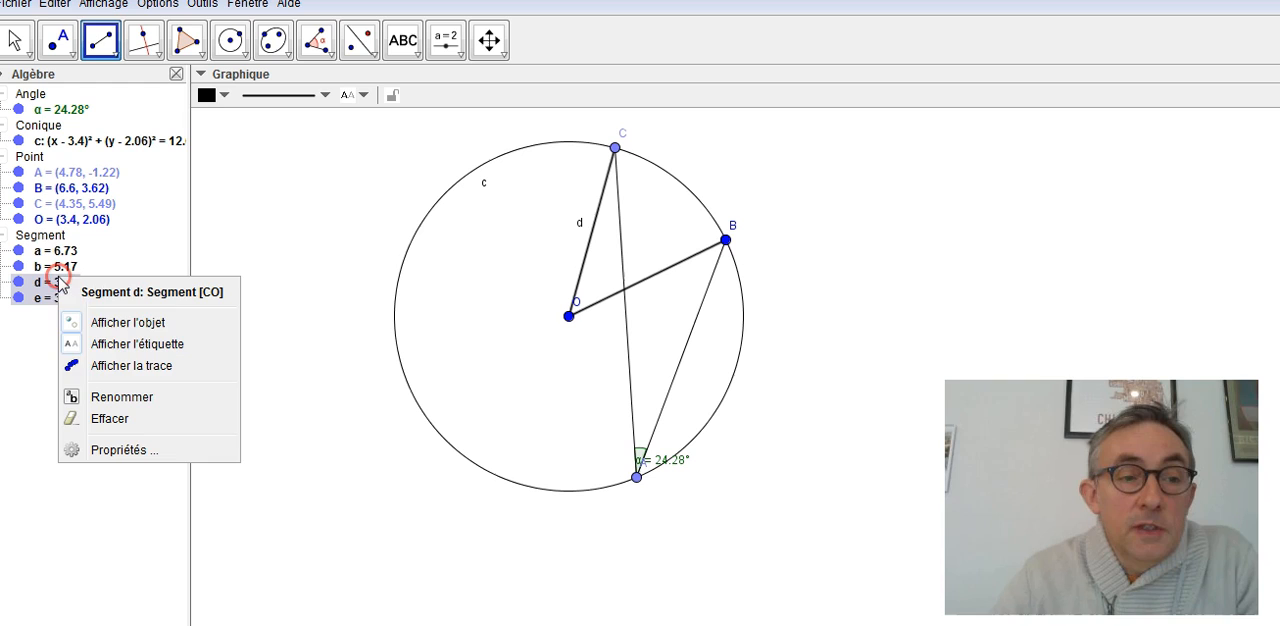
left_click(93, 348)
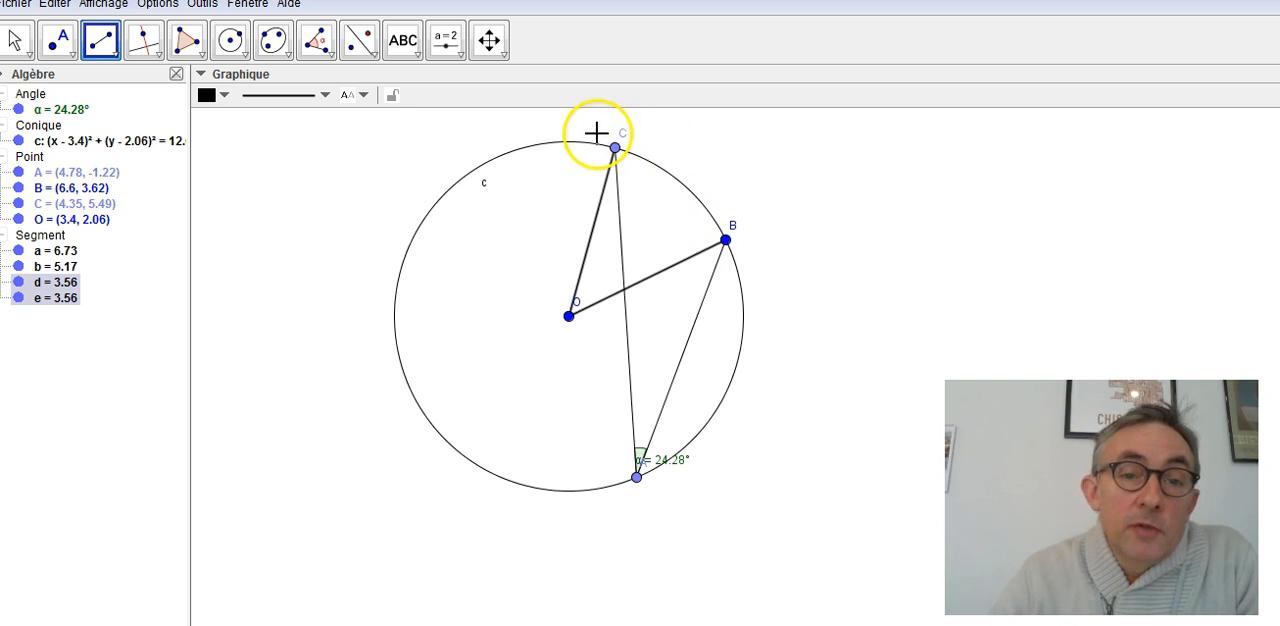
left_click(726, 230)
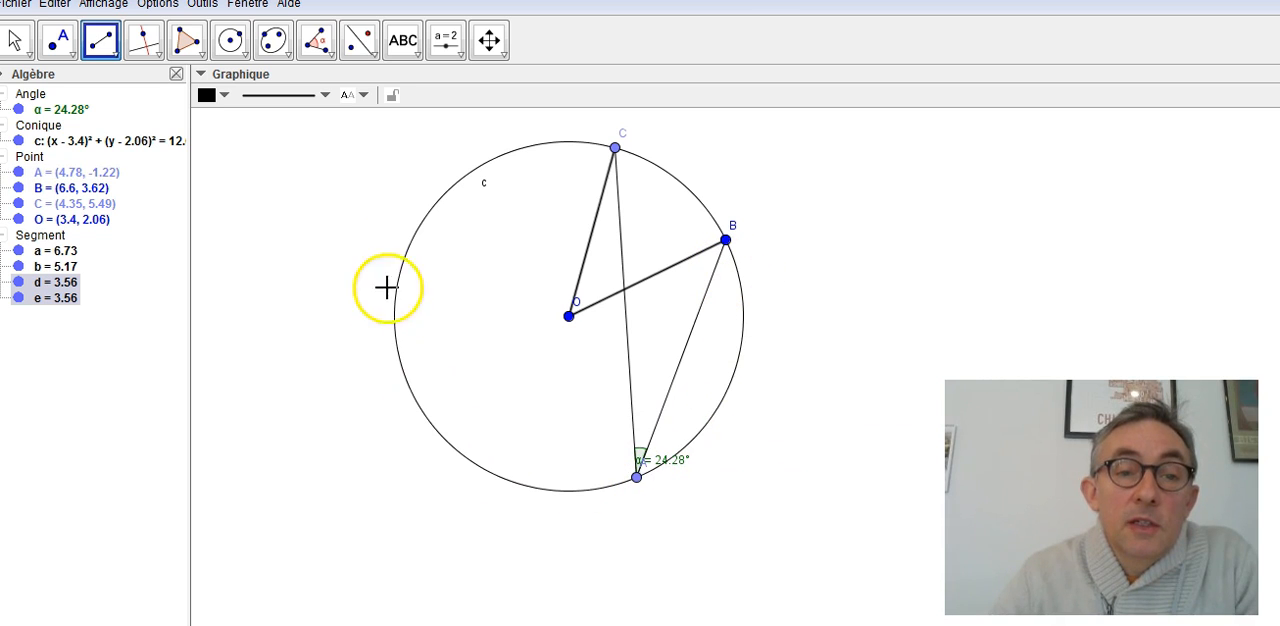
- Mark the central angle BOC with the Angle tool, picking segment BO first and segment CO second
left_click(323, 47)
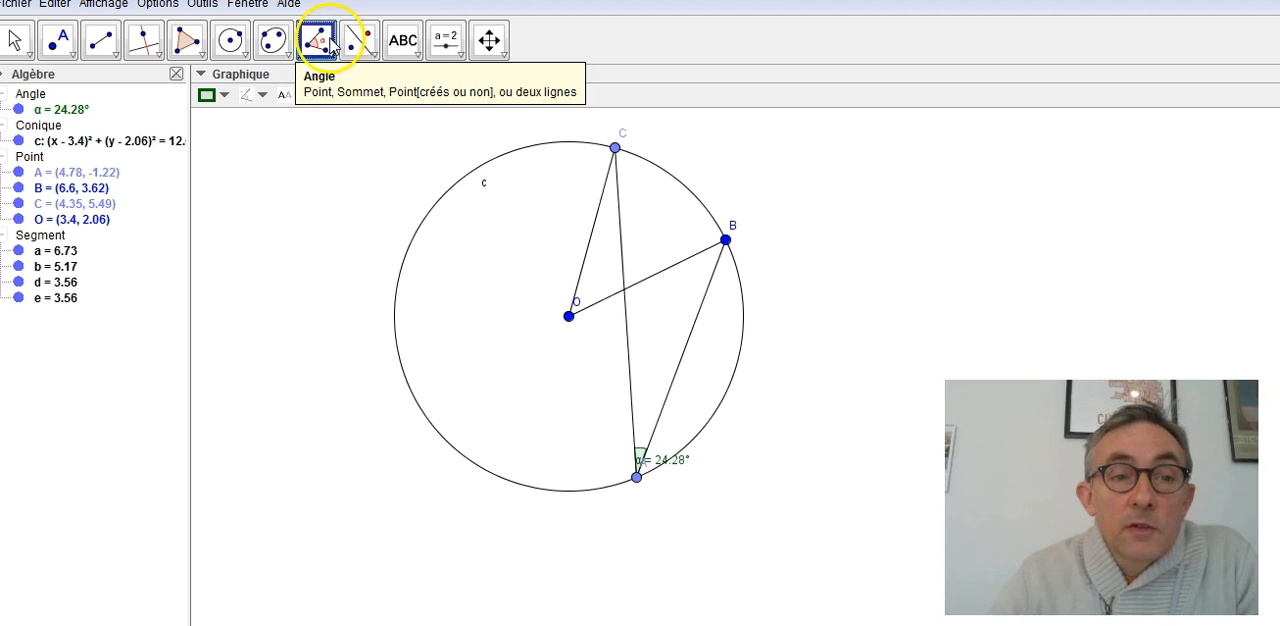
left_click(333, 47)
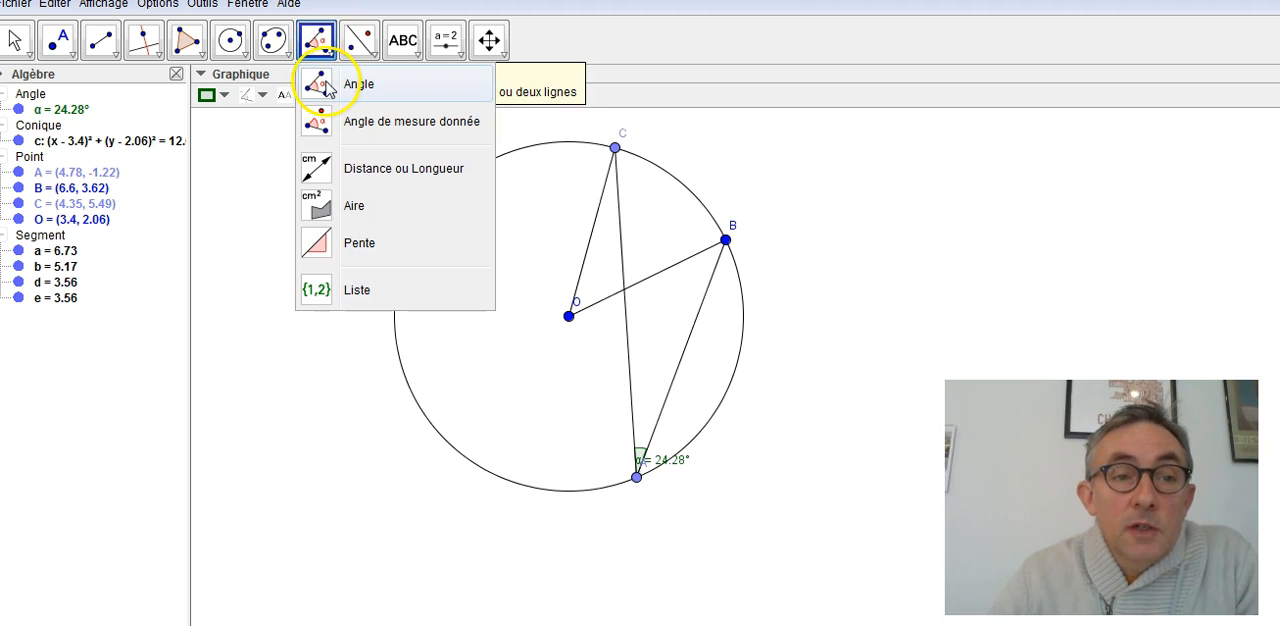
left_click(333, 80)
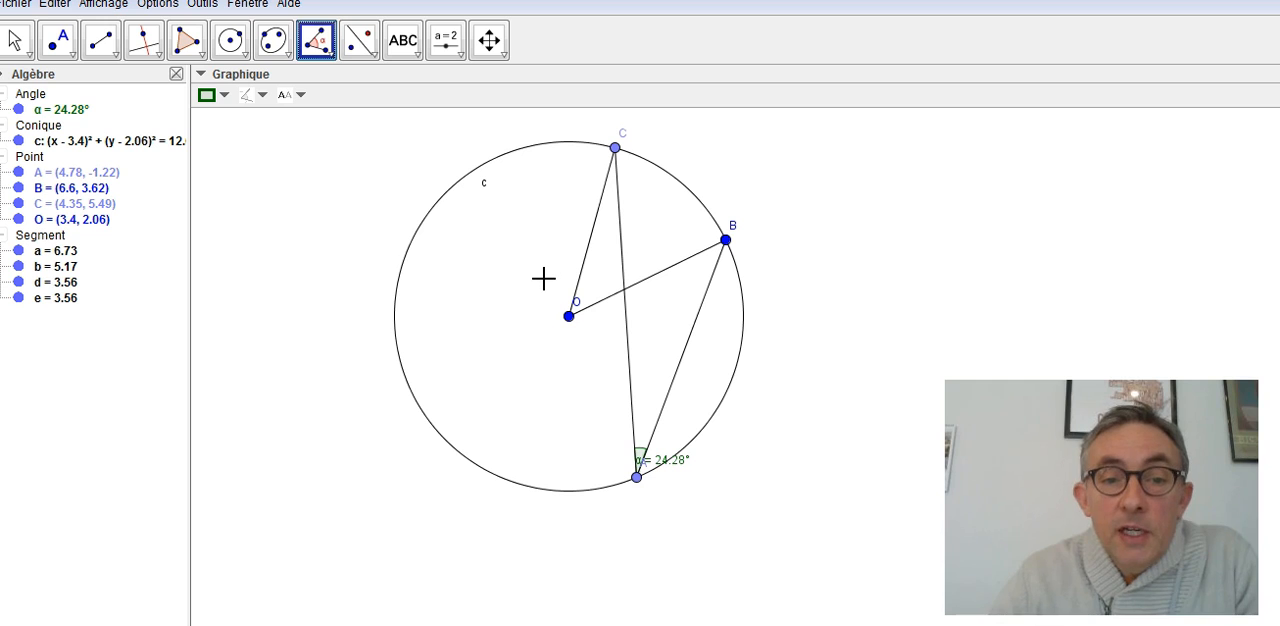
left_click(615, 302)
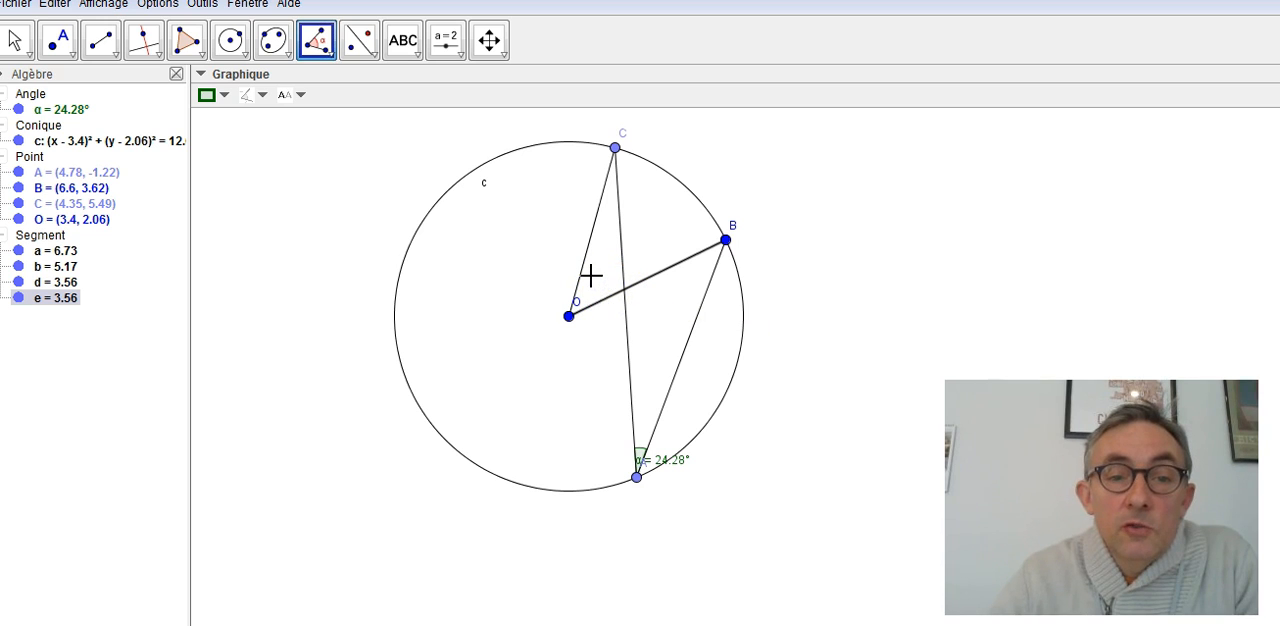
left_click(580, 277)
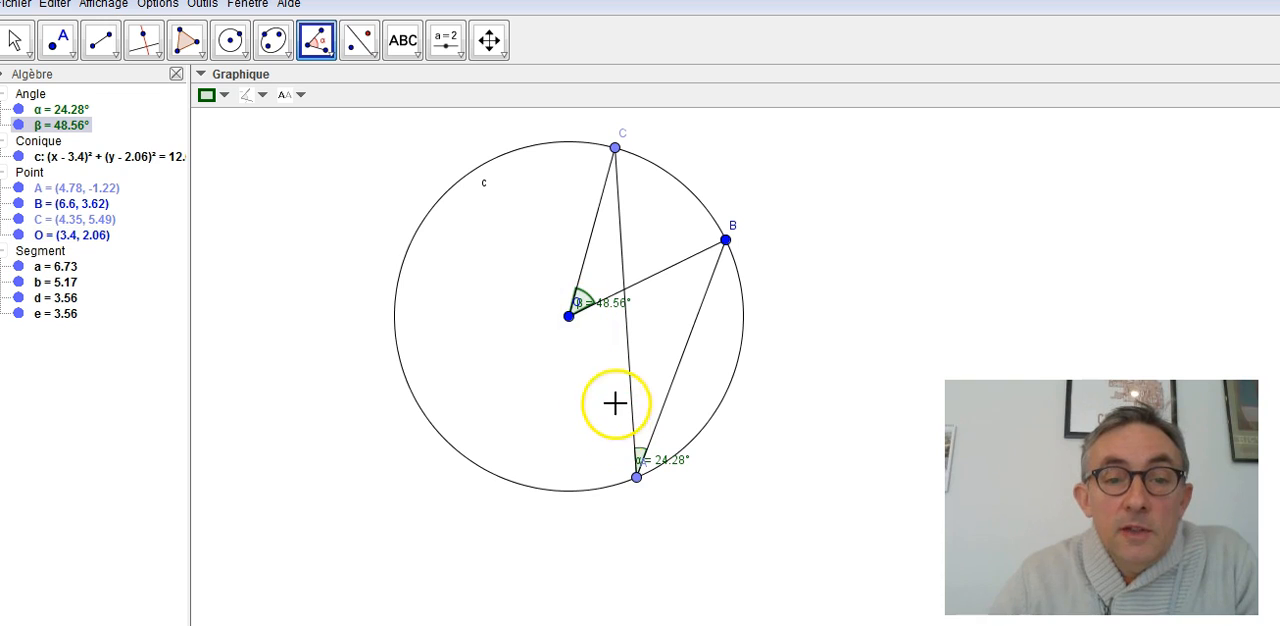
- Move point A along the large arc, leaving it at about (4.65, -1.27), and compare the inscribed angle with the central angle
left_click(637, 479)
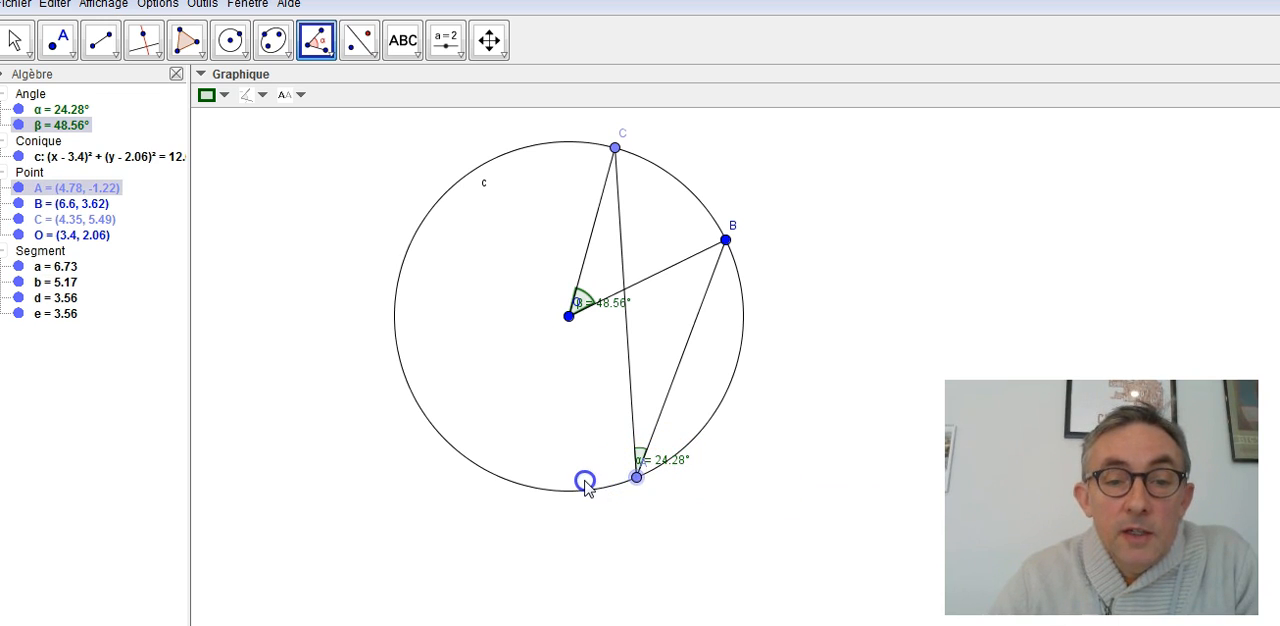
key("Escape")
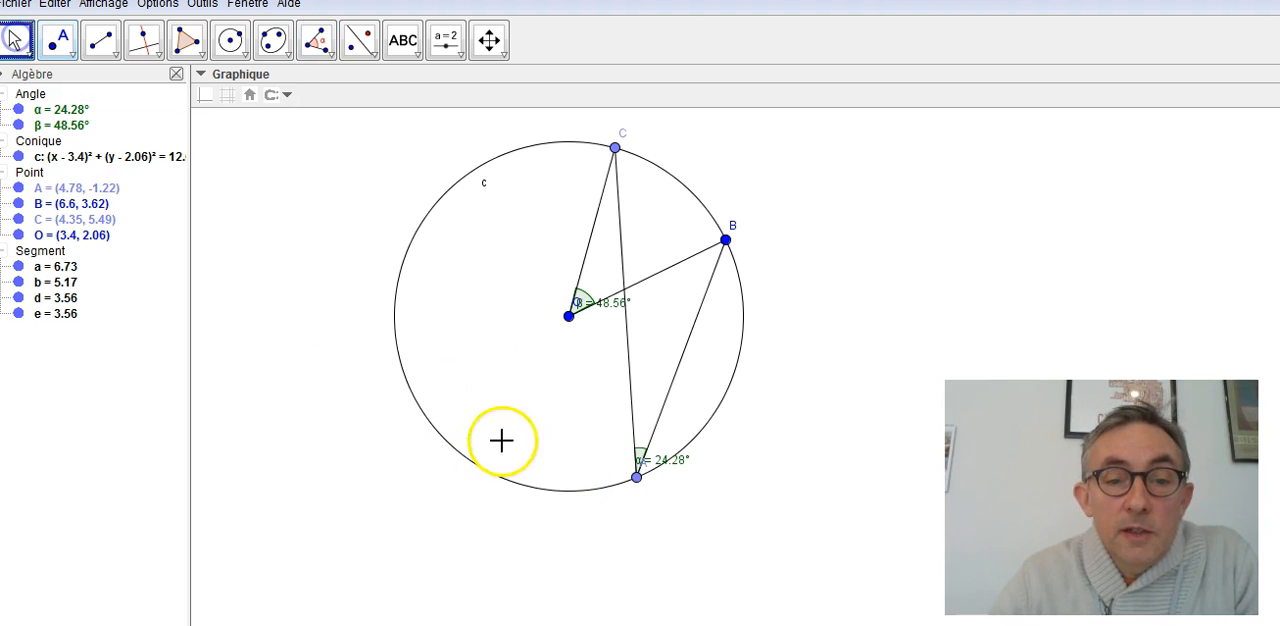
mouse_move(636, 477)
left_mouse_down()
mouse_move(494, 470)
mouse_move(658, 473)
mouse_move(709, 373)
mouse_move(648, 464)
left_mouse_up()
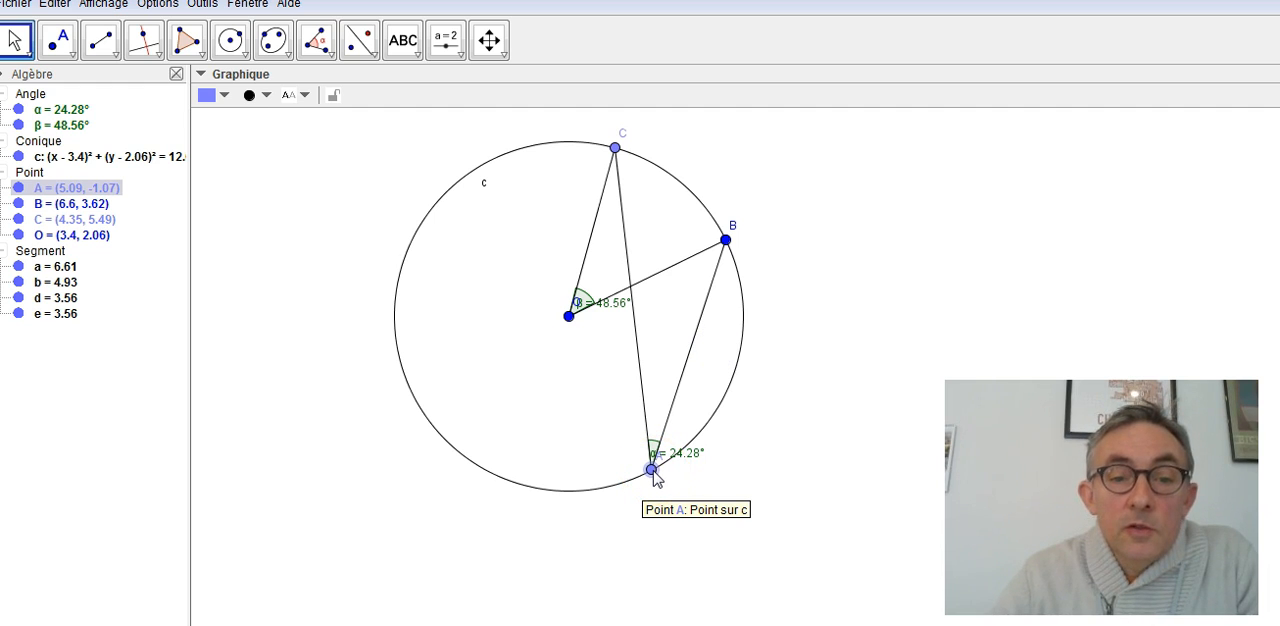
left_click_drag(653, 476, 695, 440)
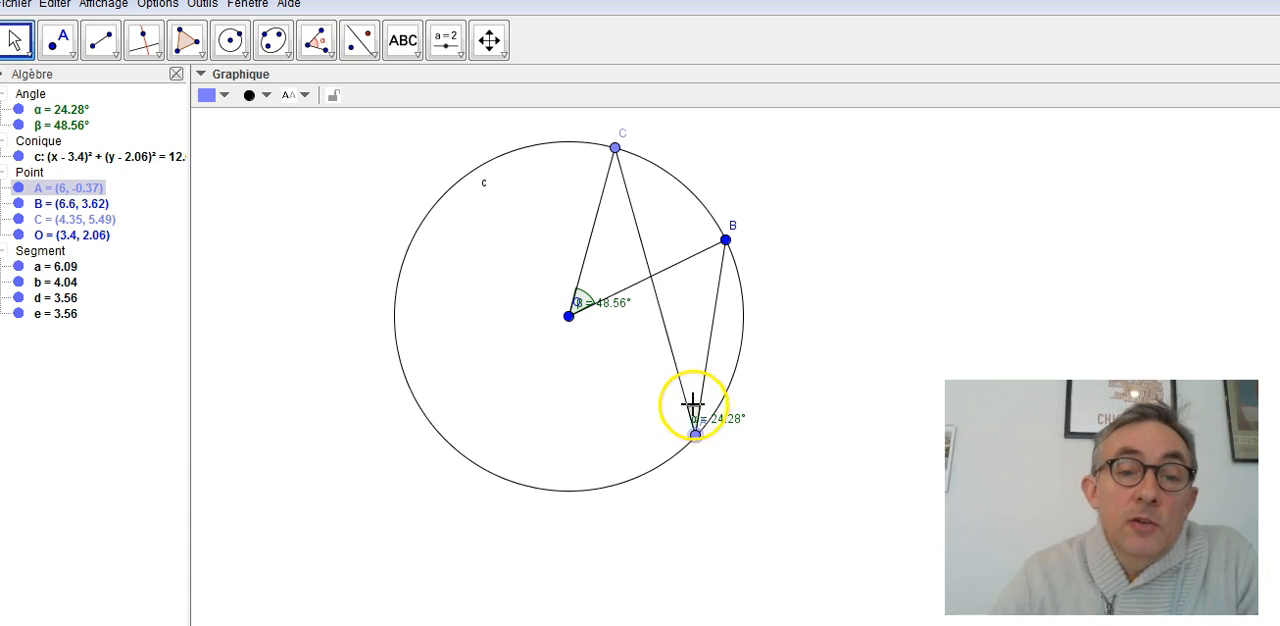
left_click_drag(699, 443, 628, 470)
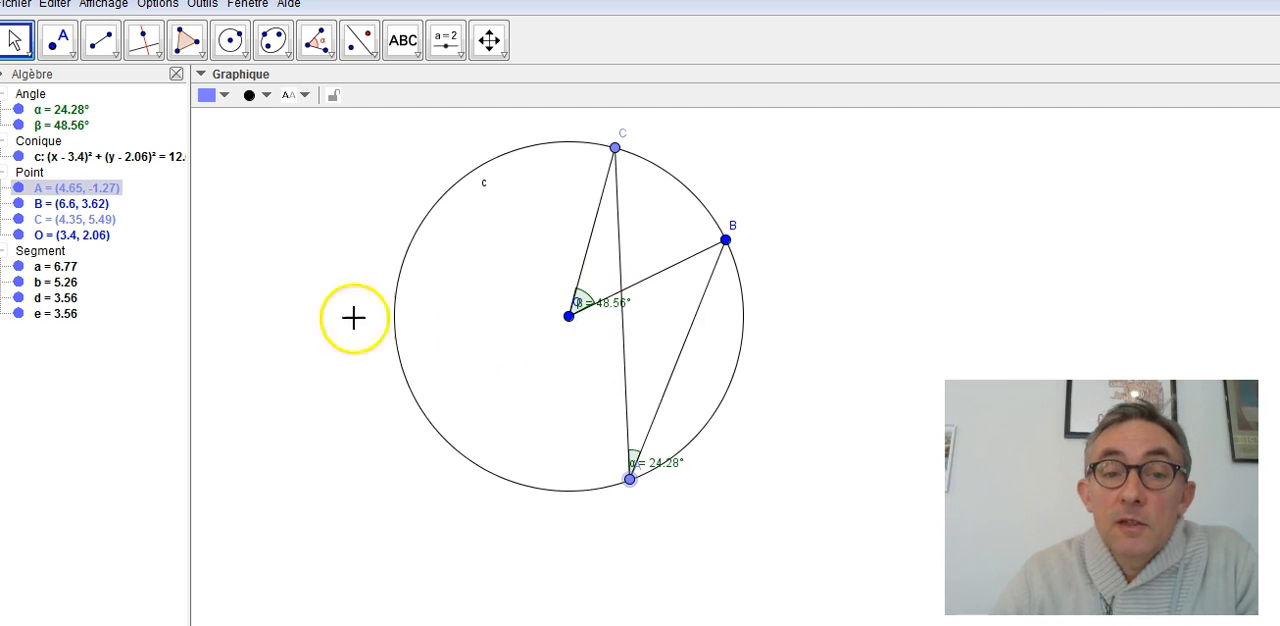
- Place points D and E on the circle at about (2.44, 5.49) and (1.23, 4.88)
left_click(58, 40)
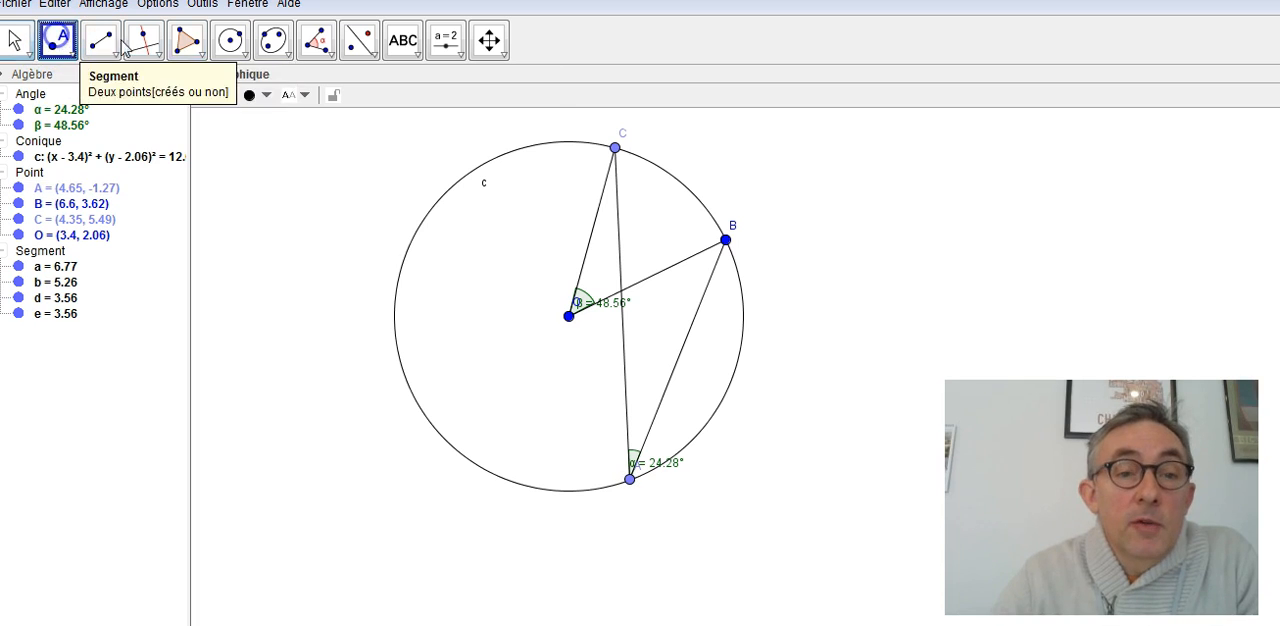
left_click(520, 148)
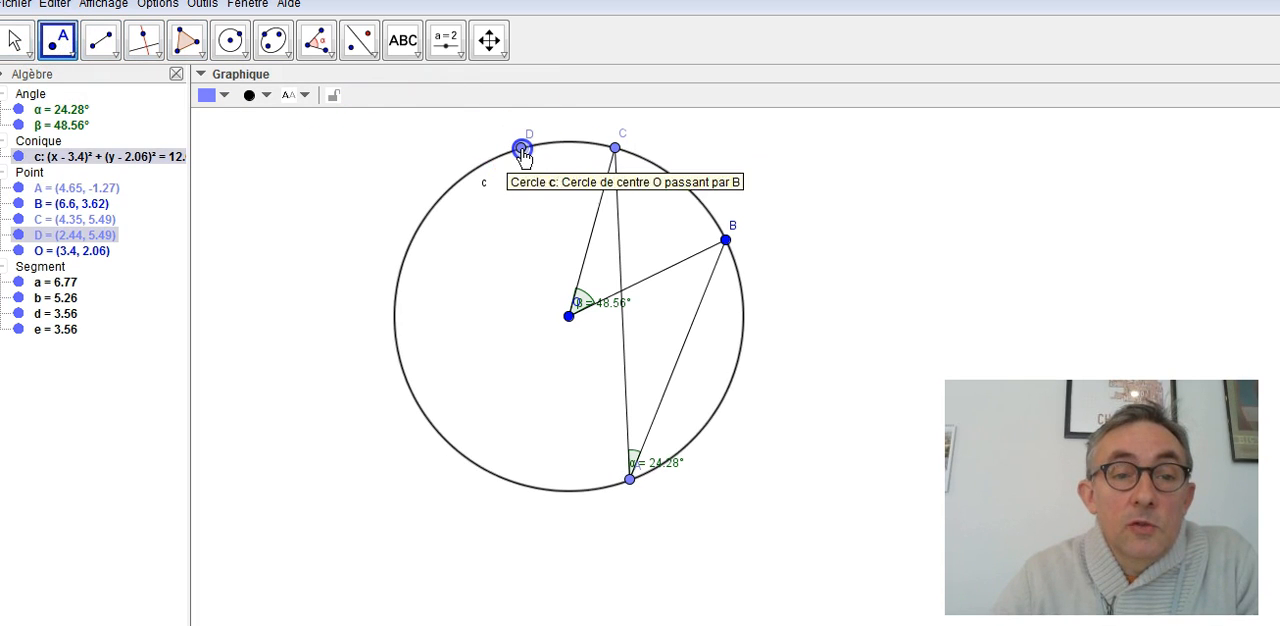
left_click(462, 178)
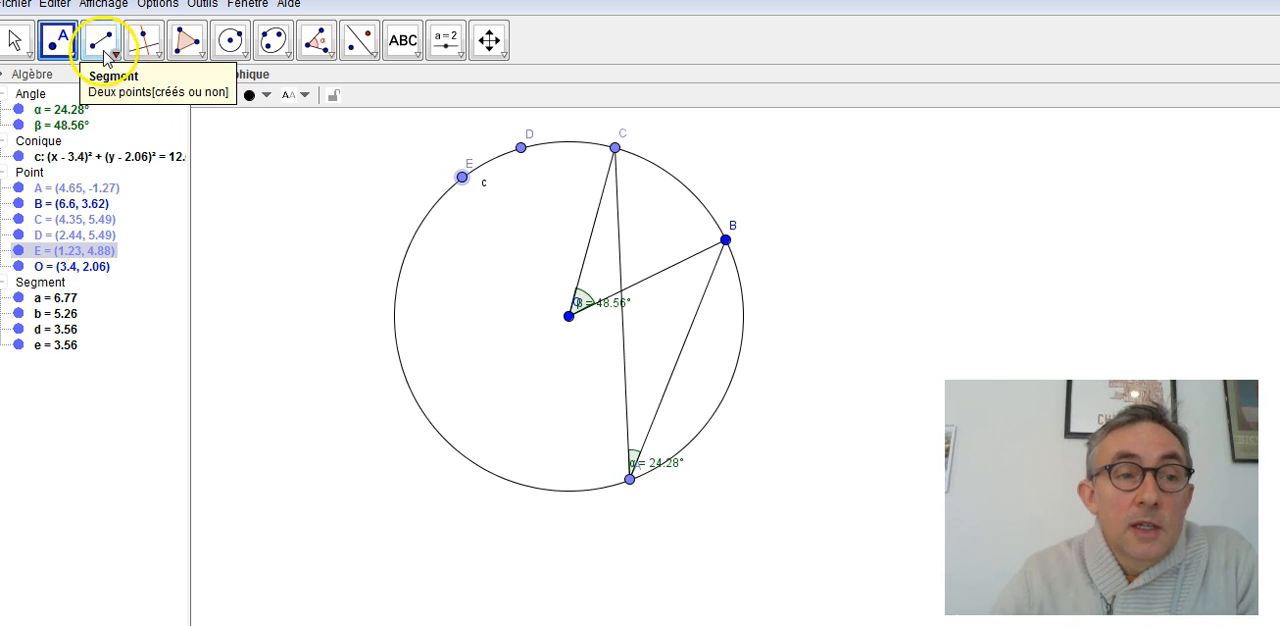
- Draw segments EO and DO from the two new circle points to the centre
left_click(100, 40)
left_click(463, 178)
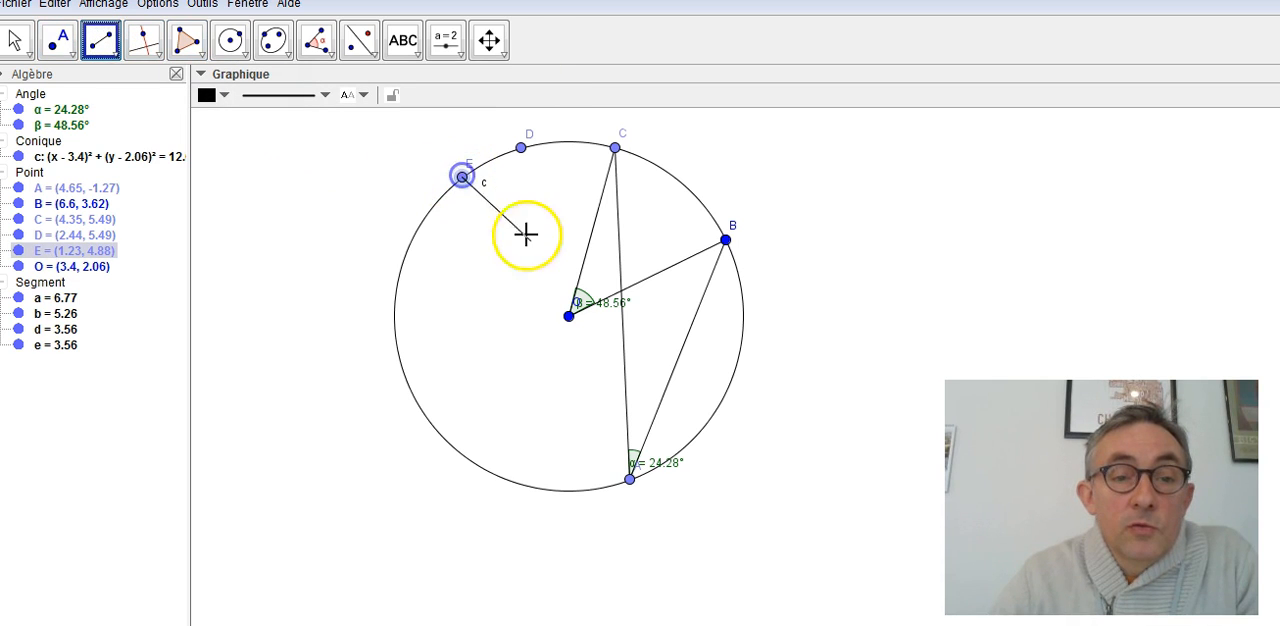
left_click(568, 316)
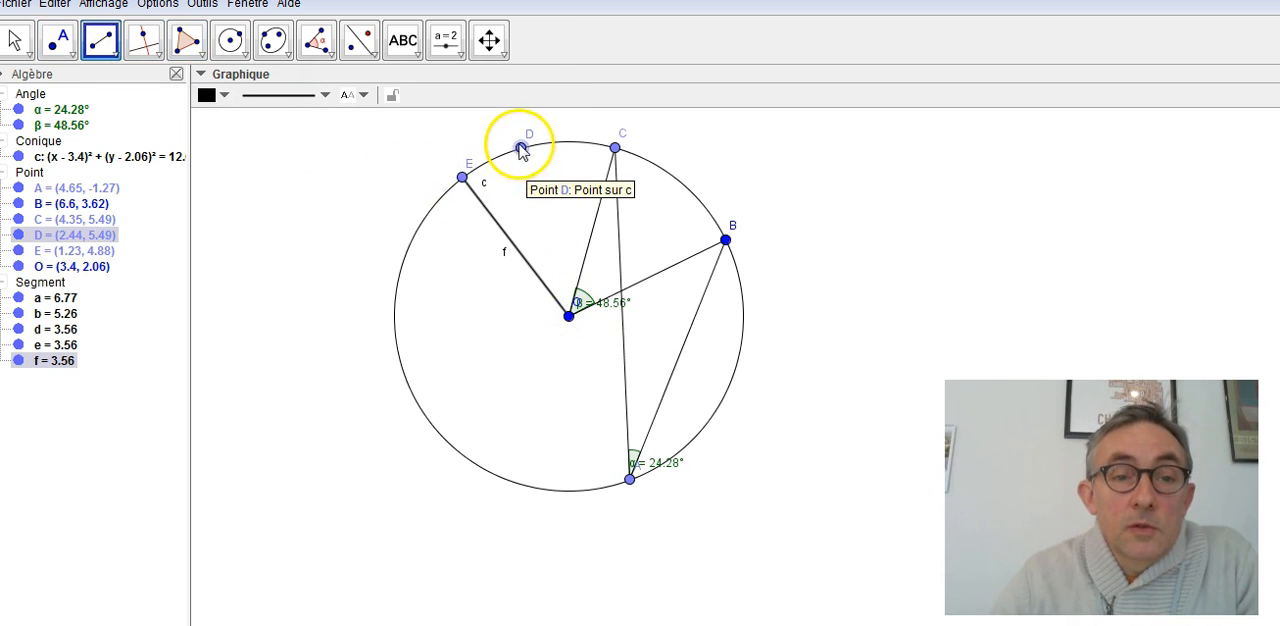
left_click(520, 148)
left_click(568, 316)
- Mark the central angle DOE, picking segment DO first and segment EO second
left_click(316, 42)
left_click(313, 48)
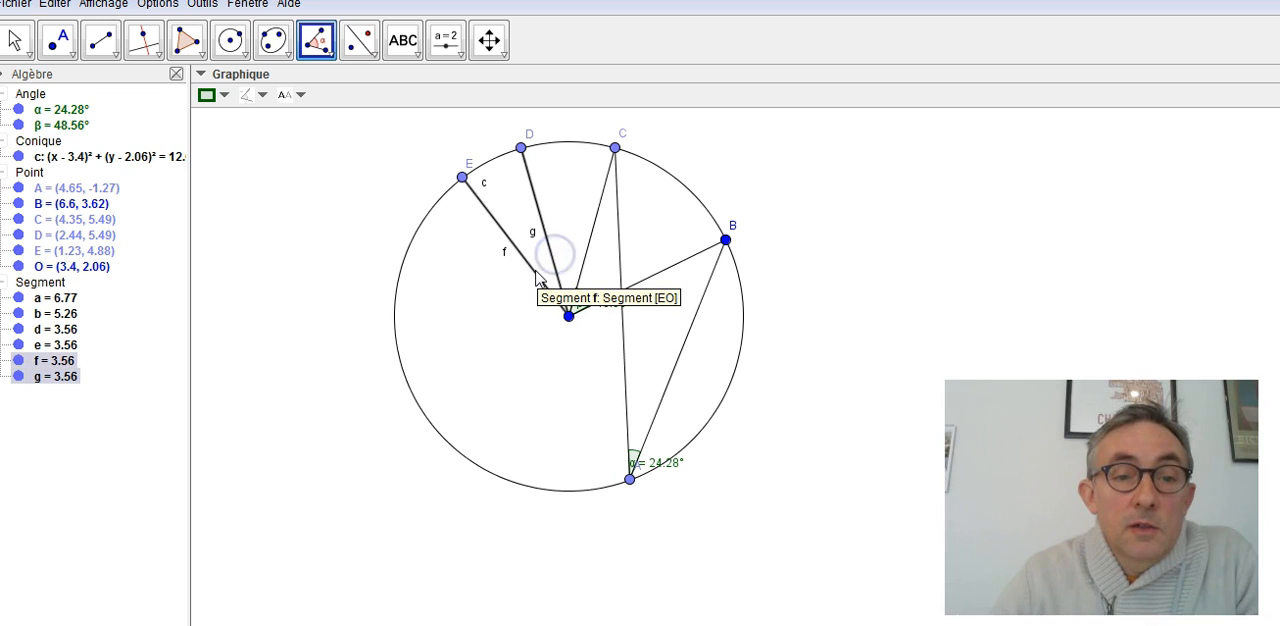
left_click(540, 276)
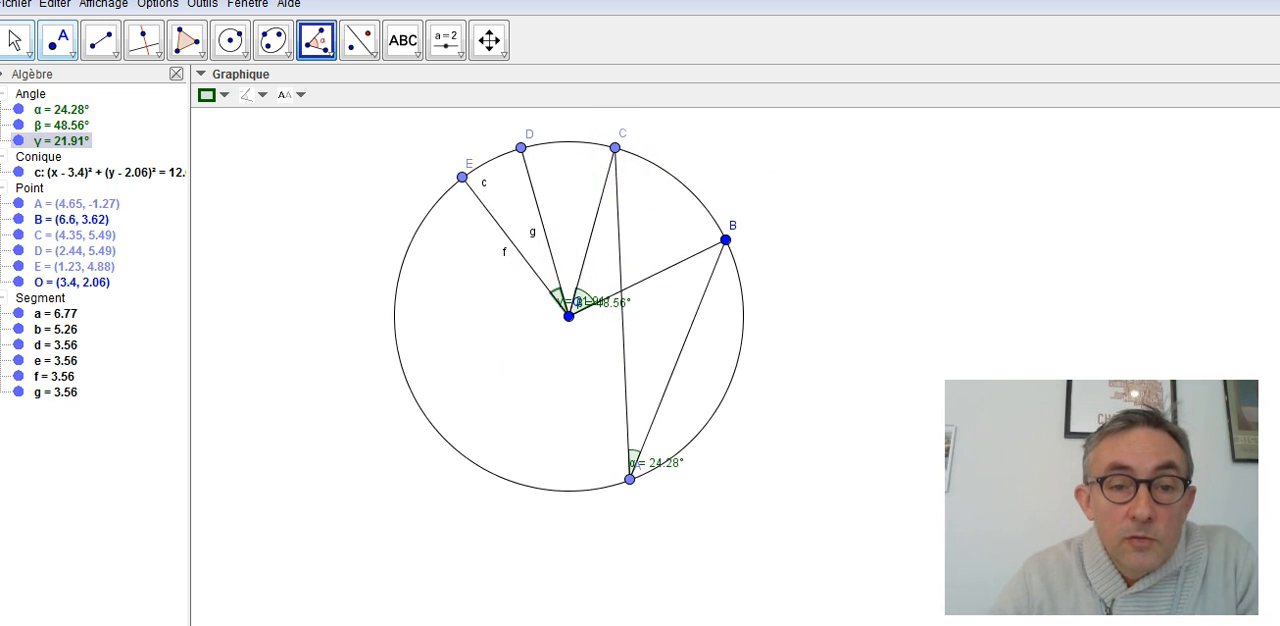
- Hide the label of central angle BOC and move the label of angle DOE to the left of point O
left_click(14, 40)
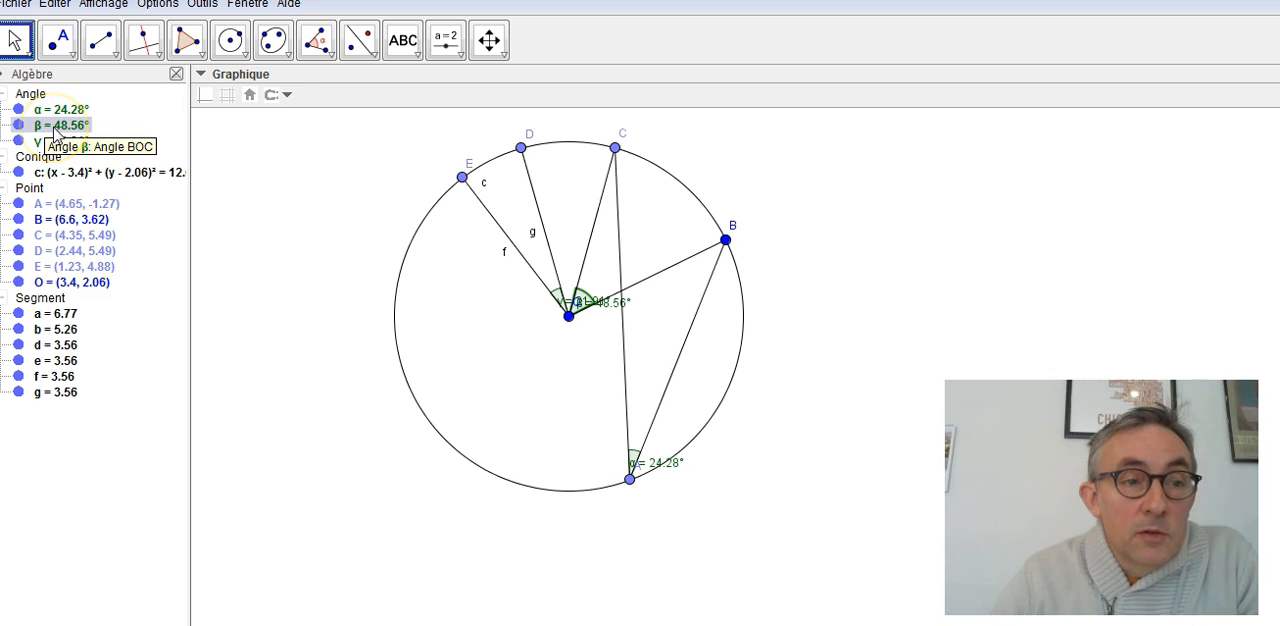
right_click(55, 133)
left_click(110, 191)
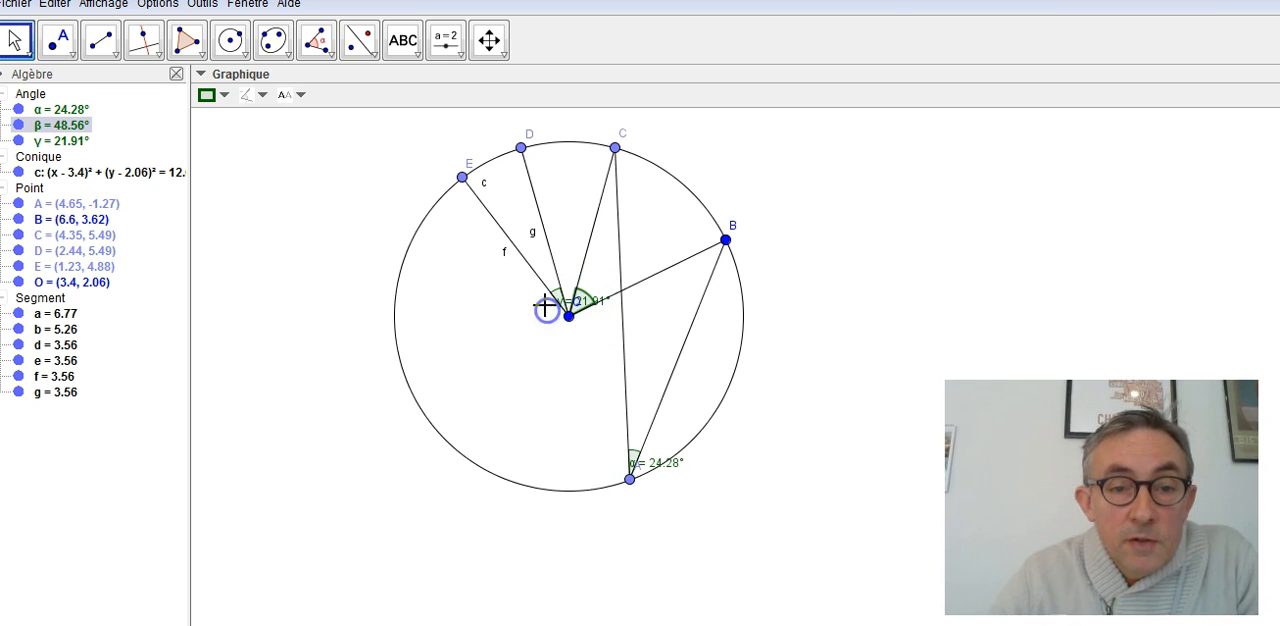
left_click(18, 40)
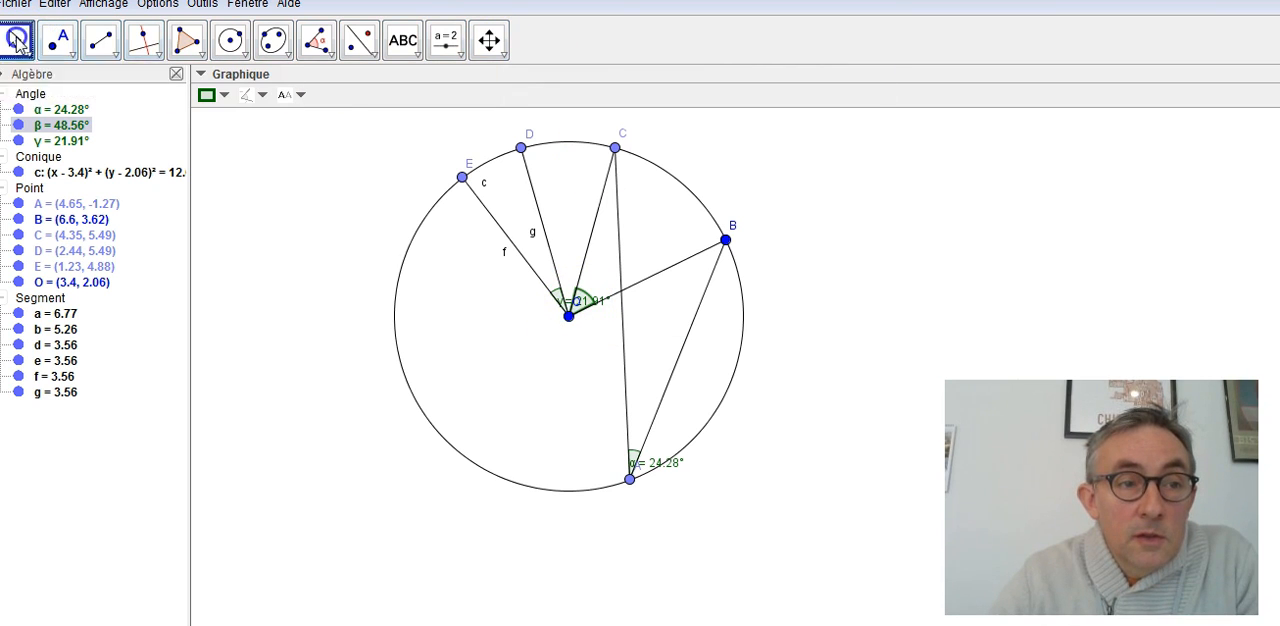
left_click_drag(579, 299, 524, 318)
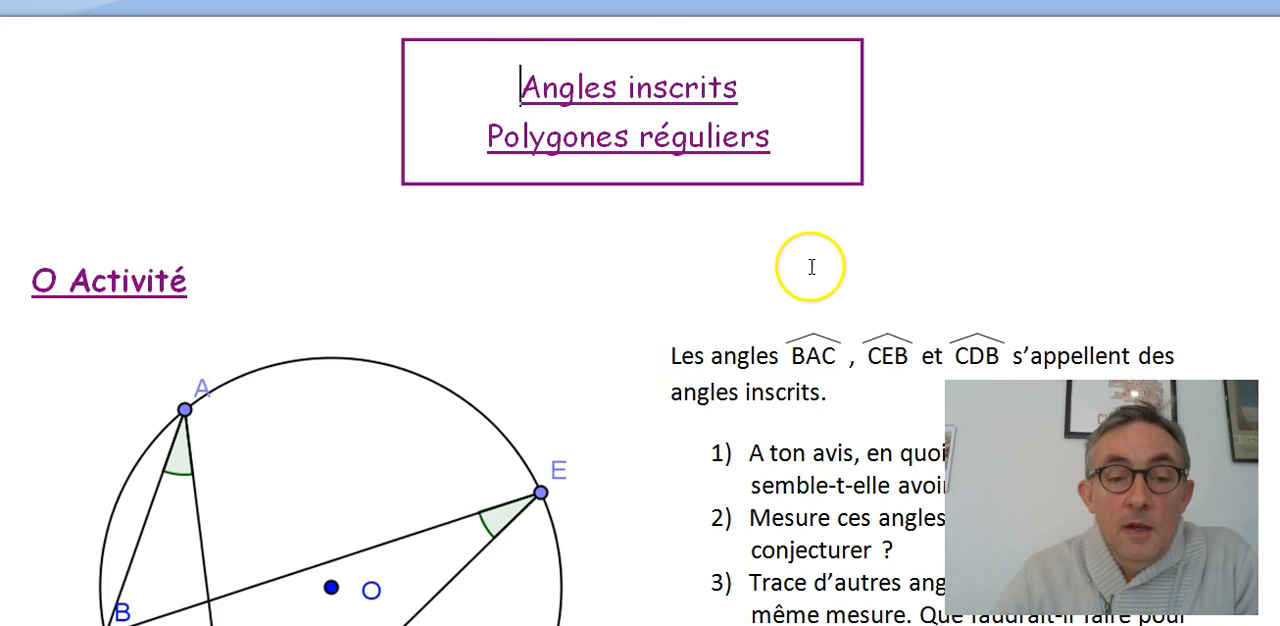
- Switch to the activity document and review its questions about inscribed angles BAC, CEB and CDB
scroll(800, 272, "down", 3)
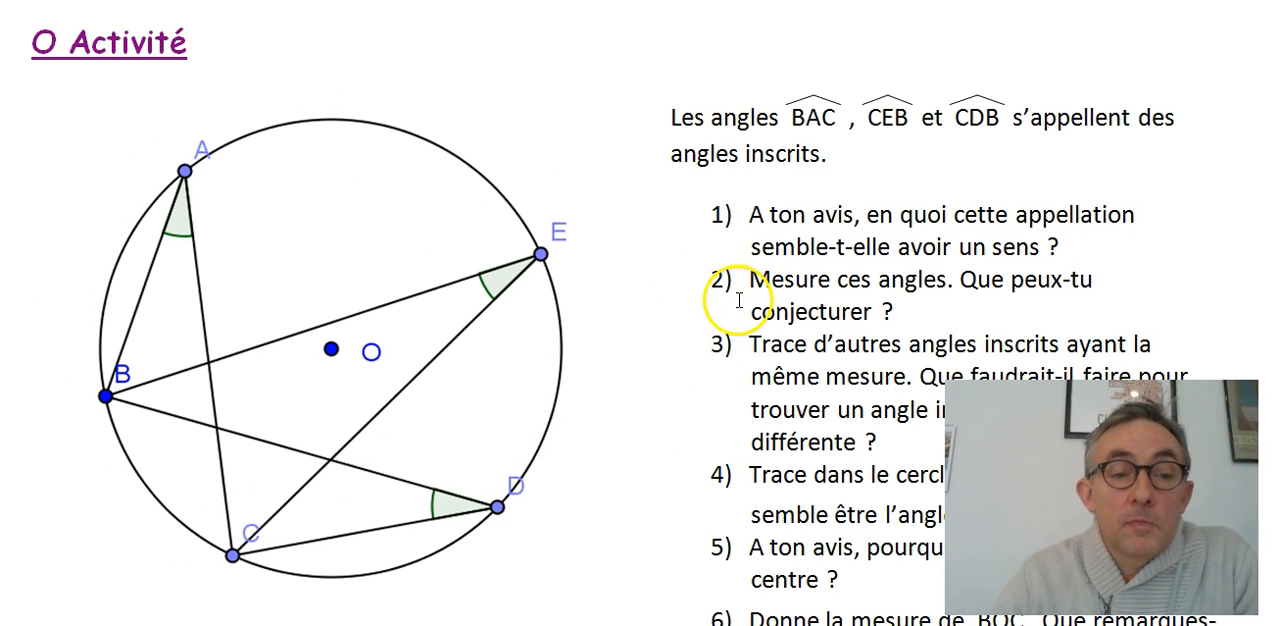
scroll(895, 178, "down", 2)
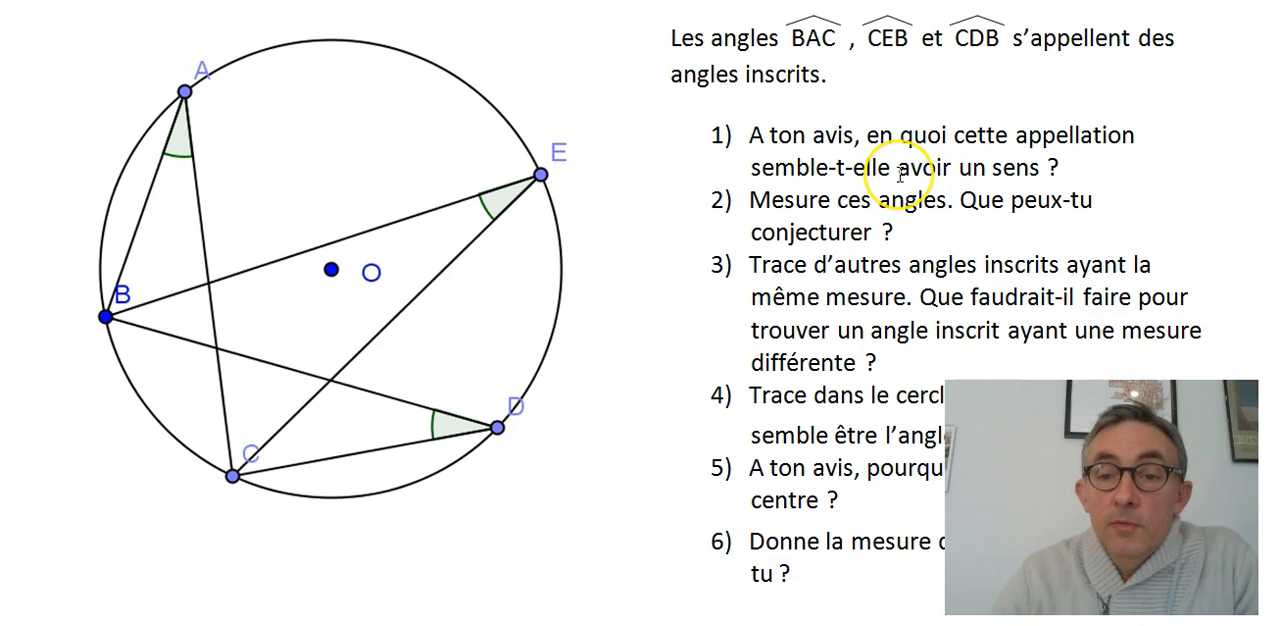